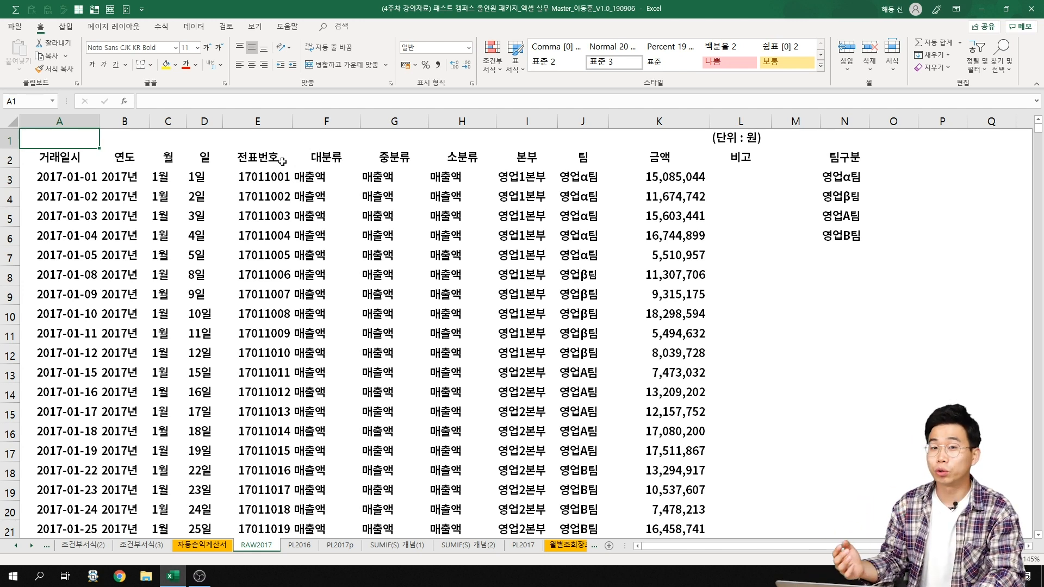
pyautogui.rightClick(229, 272)
pyautogui.press('Escape')
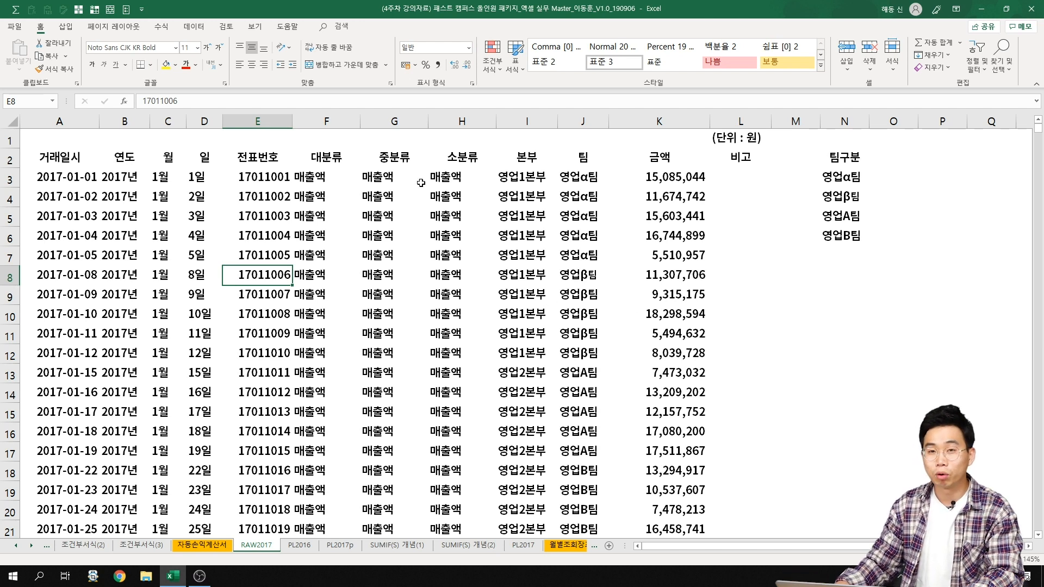
pyautogui.moveTo(77, 163); pyautogui.dragTo(653, 350)
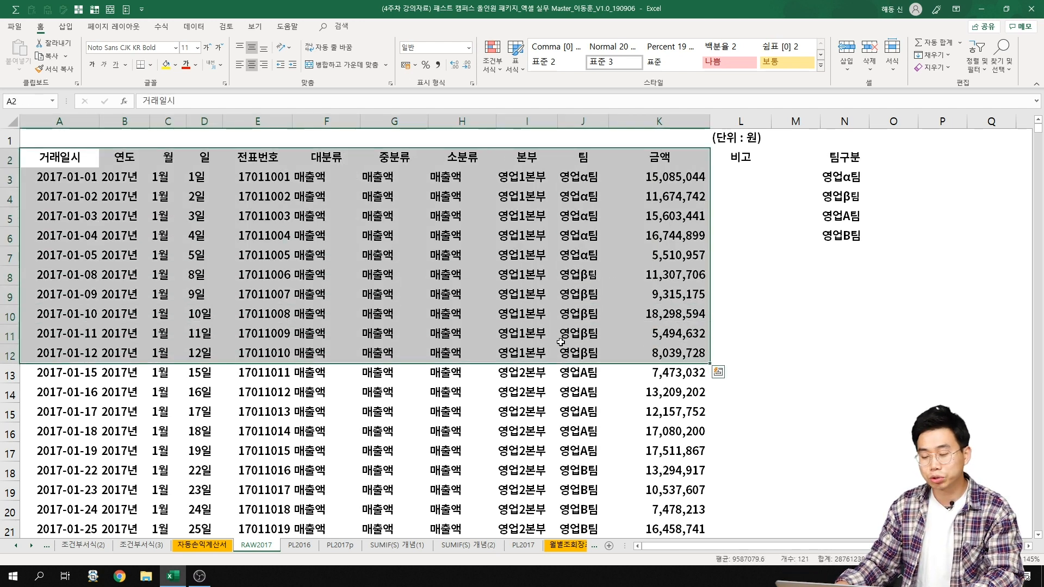
pyautogui.click(526, 331)
pyautogui.click(417, 304)
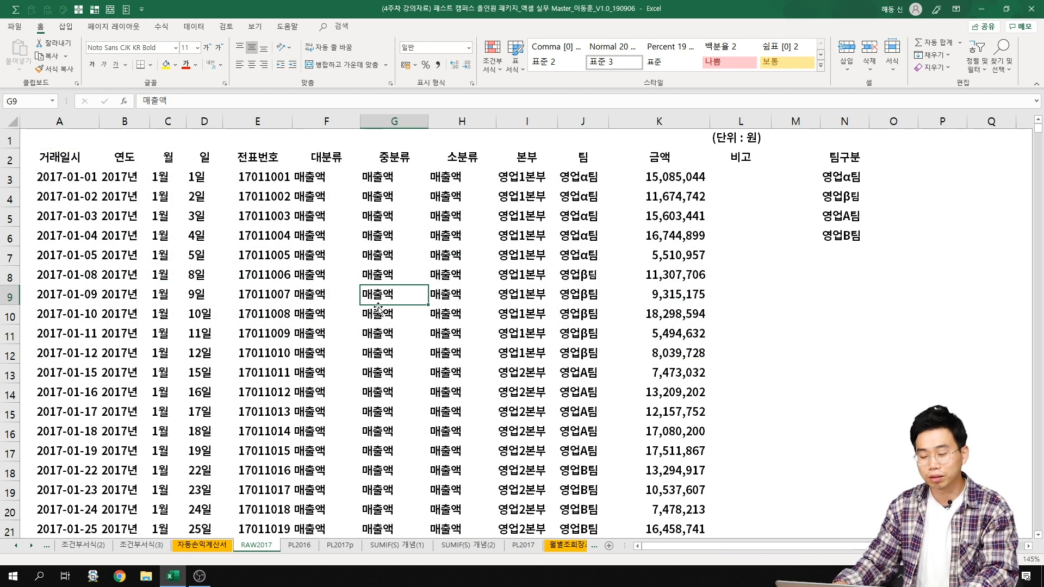
# Insert a pivot table on a new worksheet from the RAW2017 data range $A$2:$L$1202
pyautogui.click(478, 271)
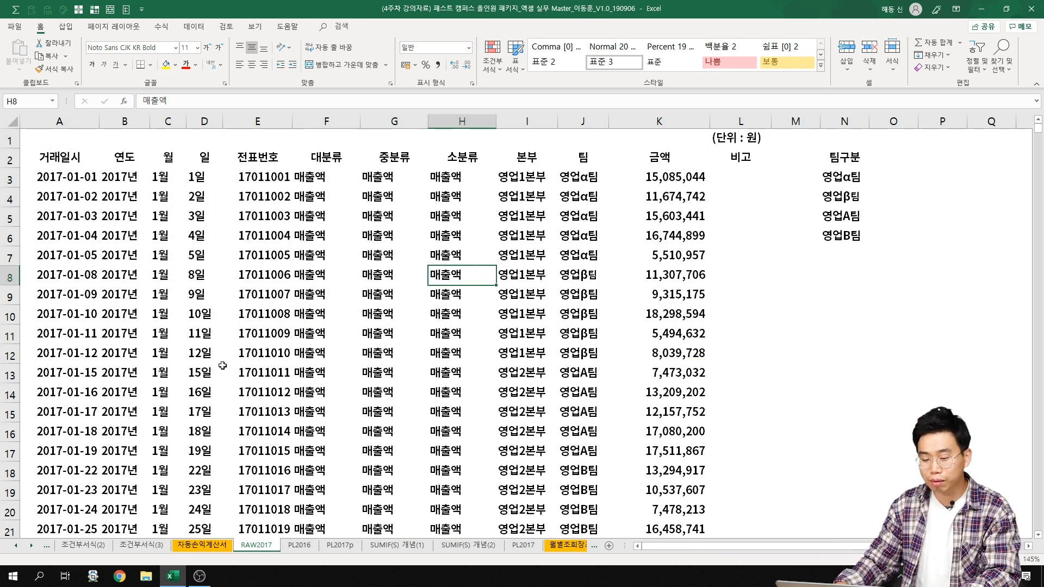
pyautogui.click(68, 28)
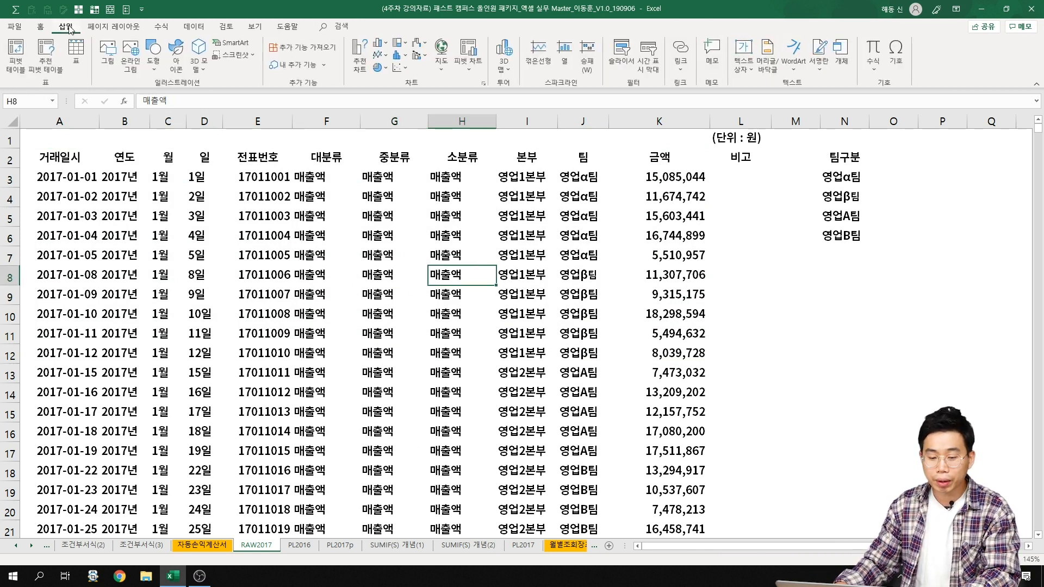
pyautogui.click(18, 57)
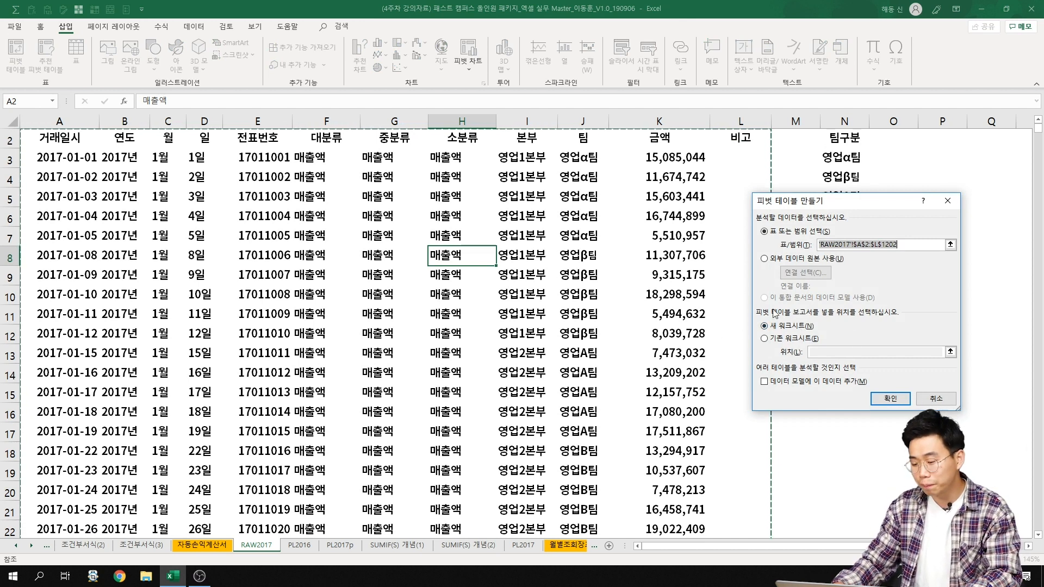
pyautogui.click(890, 400)
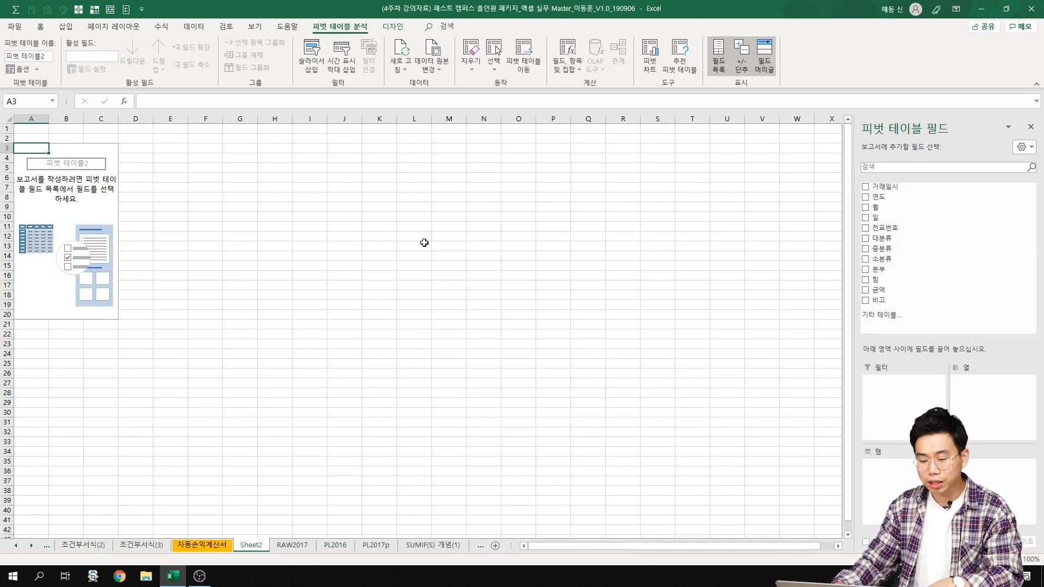
pyautogui.keyDown('ctrl'); pyautogui.scroll(2, 424, 243); pyautogui.keyUp('ctrl')
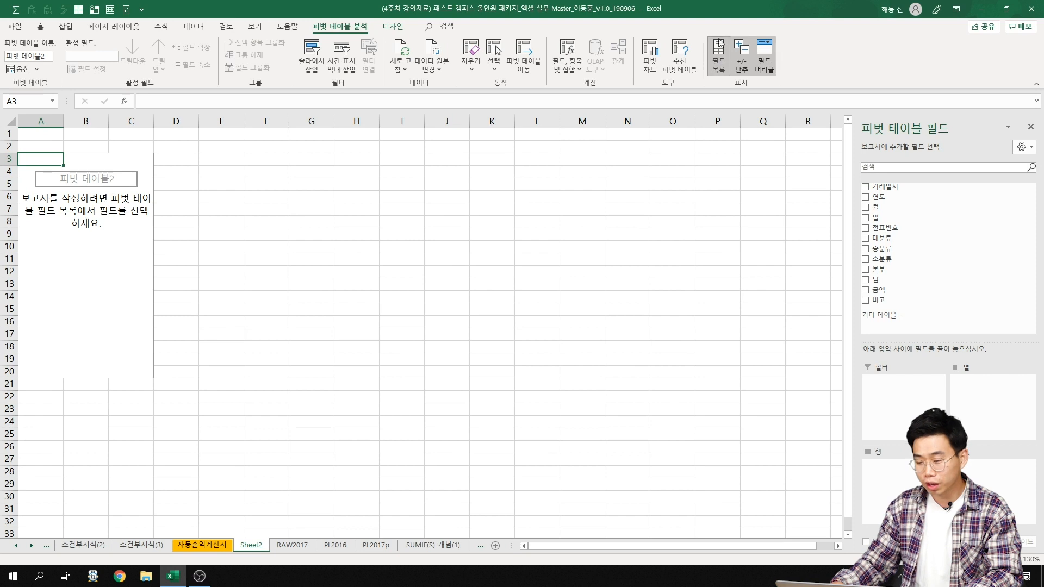
# Check when the pivot table field list shows or hides by toggling it and selecting cells inside and outside the pivot area
pyautogui.click(714, 53)
pyautogui.click(716, 52)
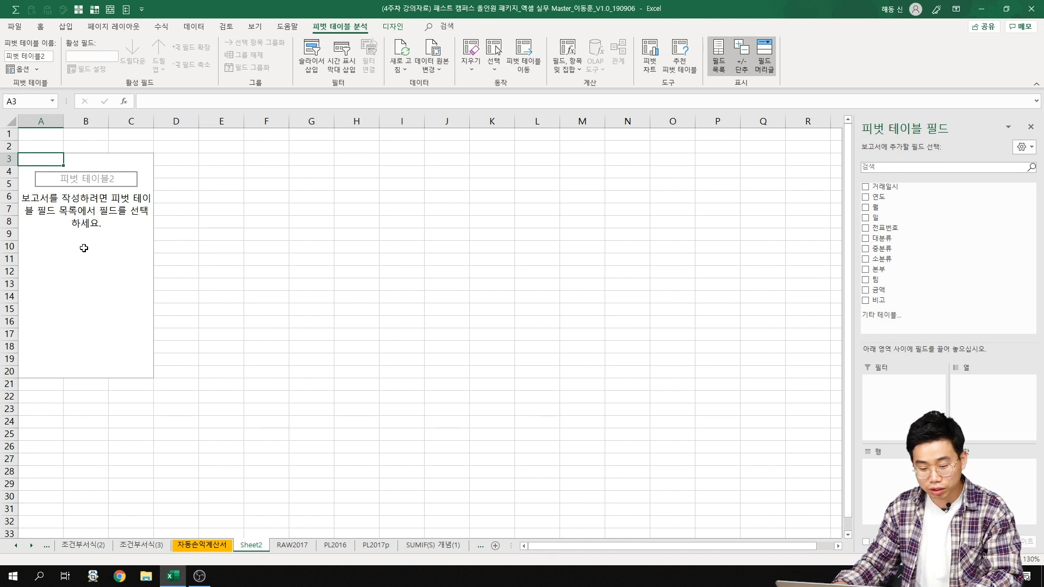
pyautogui.click(65, 245)
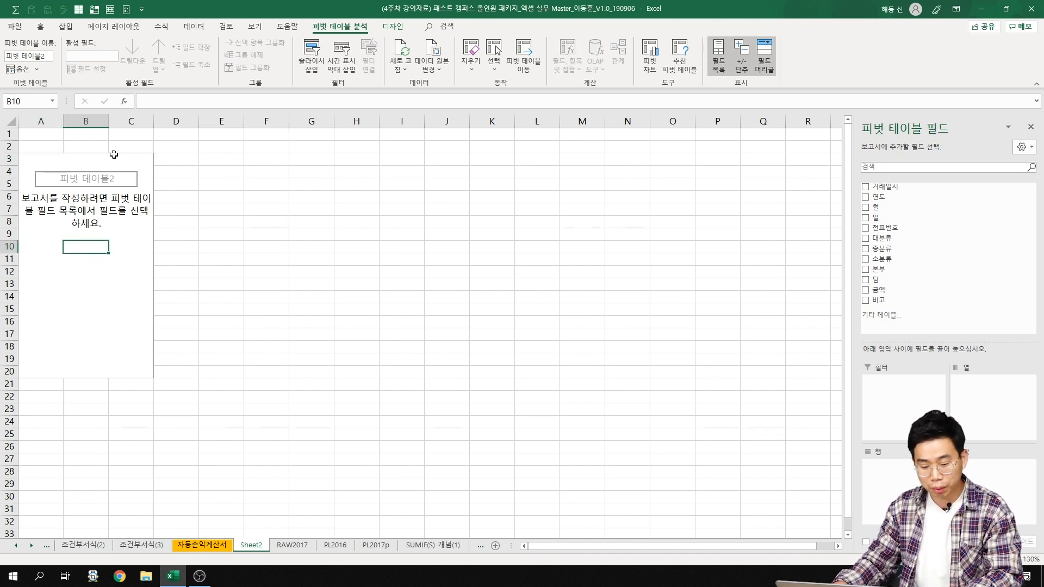
pyautogui.click(442, 258)
pyautogui.click(674, 256)
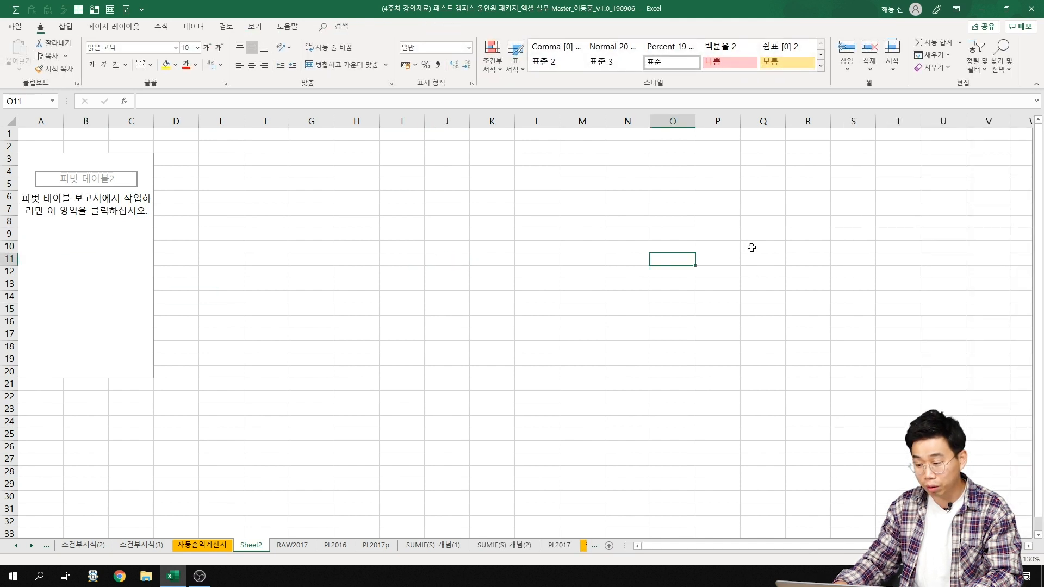
pyautogui.click(752, 247)
pyautogui.click(365, 344)
pyautogui.click(402, 231)
pyautogui.click(310, 248)
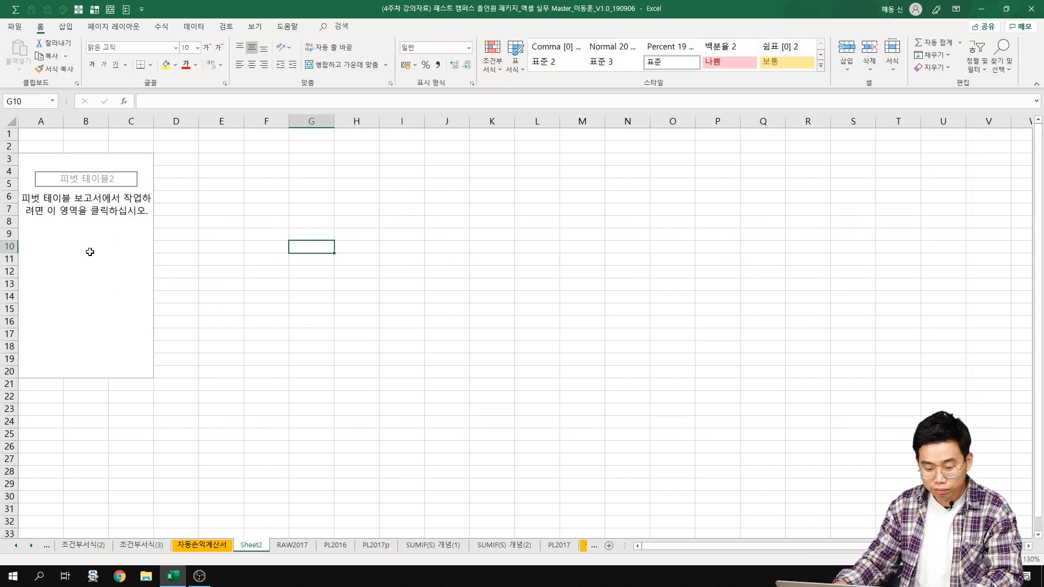
pyautogui.click(89, 252)
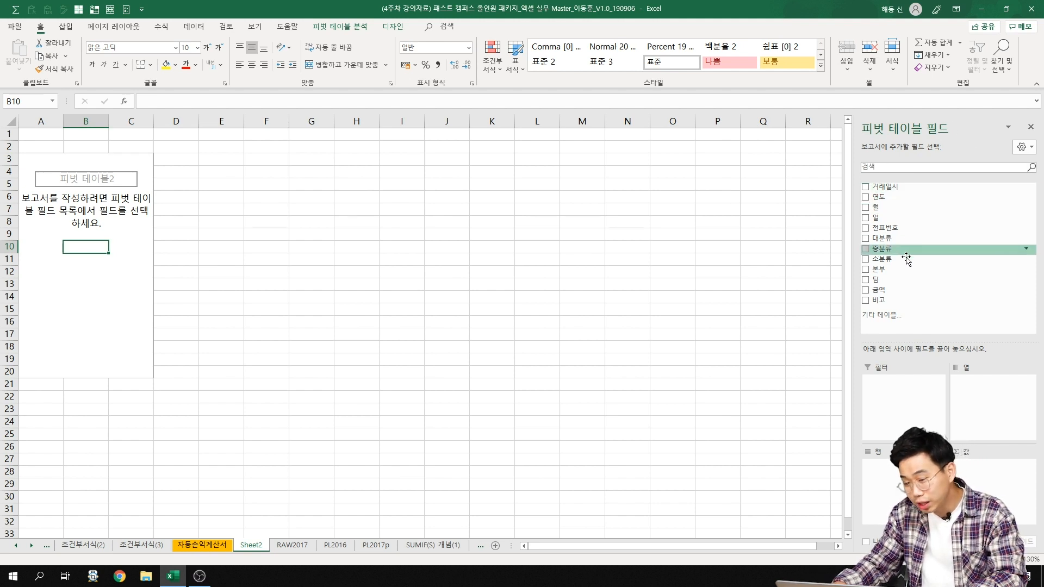
# Review the header row from 거래일시 to 비고 on RAW2017 as the source of the pivot fields, and return to Sheet2
pyautogui.click(292, 546)
pyautogui.moveTo(53, 138); pyautogui.dragTo(756, 142)
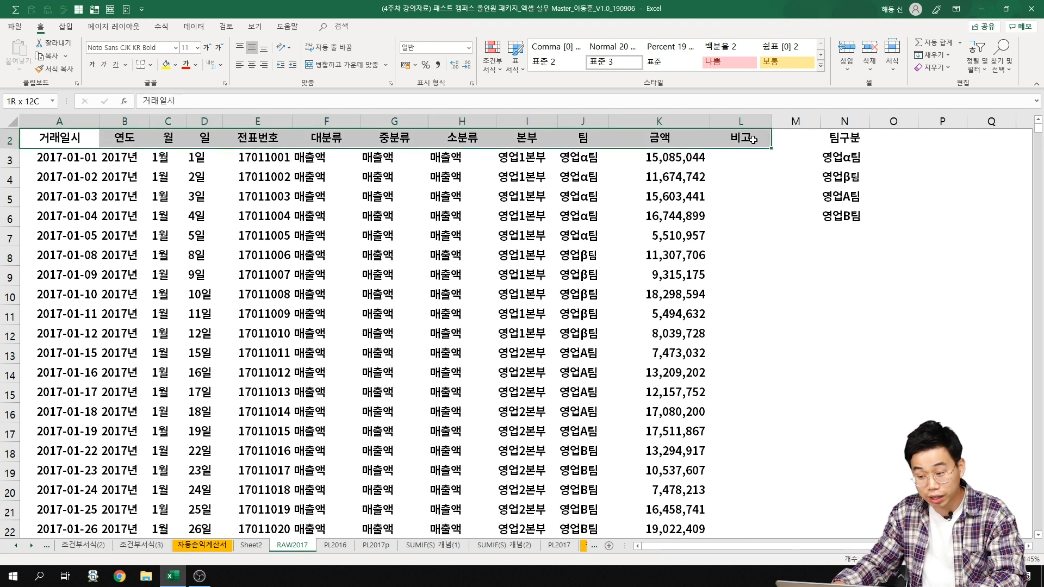
pyautogui.click(254, 548)
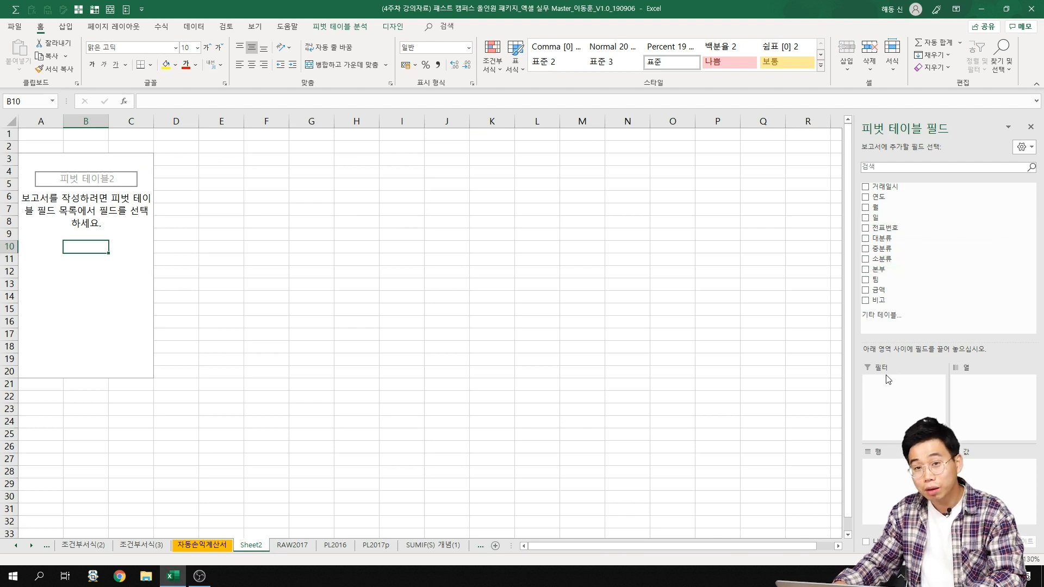
# Add the 월 field to the pivot table's report filters
pyautogui.click(326, 193)
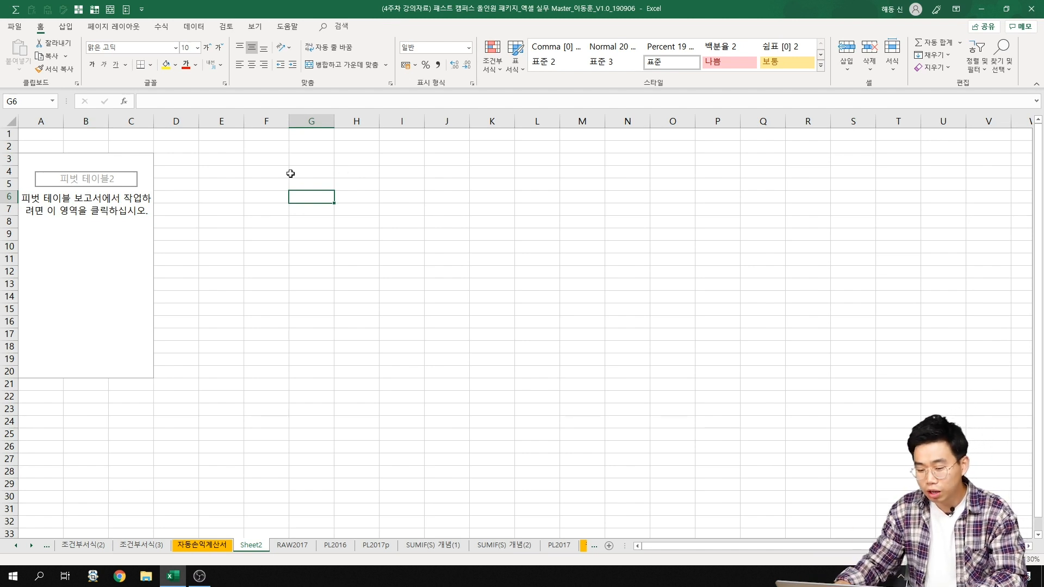
pyautogui.click(82, 236)
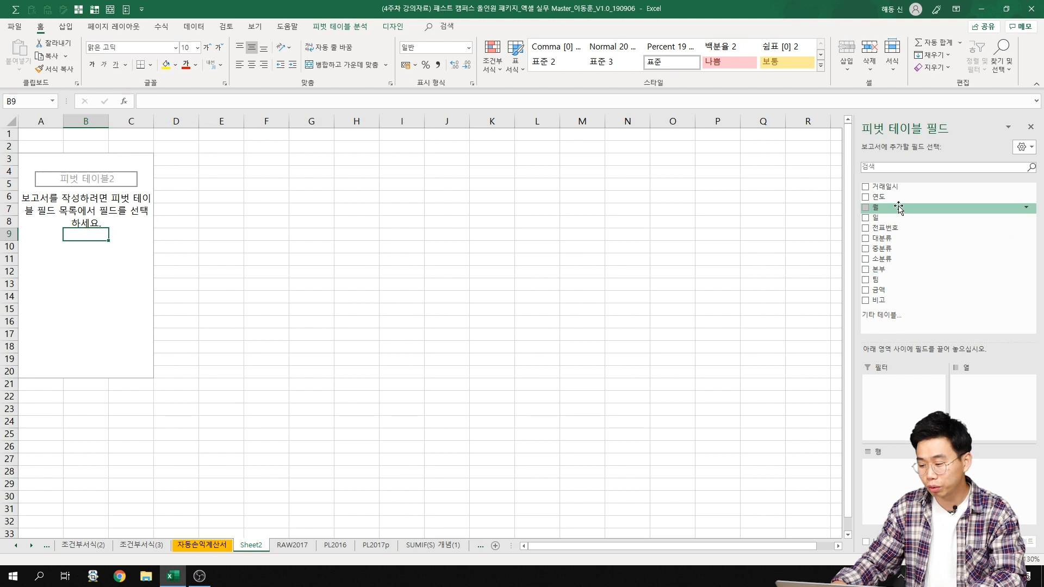
pyautogui.moveTo(899, 209); pyautogui.dragTo(900, 398)
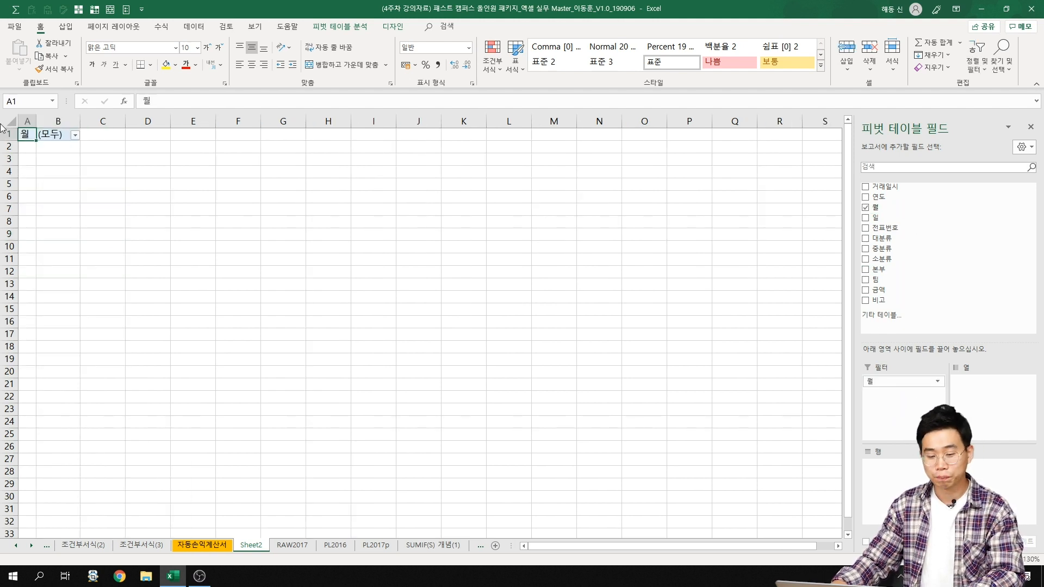
# Filter the pivot table by 4월 in the 월 report filter
pyautogui.click(76, 135)
pyautogui.moveTo(126, 186)
pyautogui.mouseDown()
pyautogui.moveTo(127, 209)
pyautogui.moveTo(123, 168)
pyautogui.mouseUp()
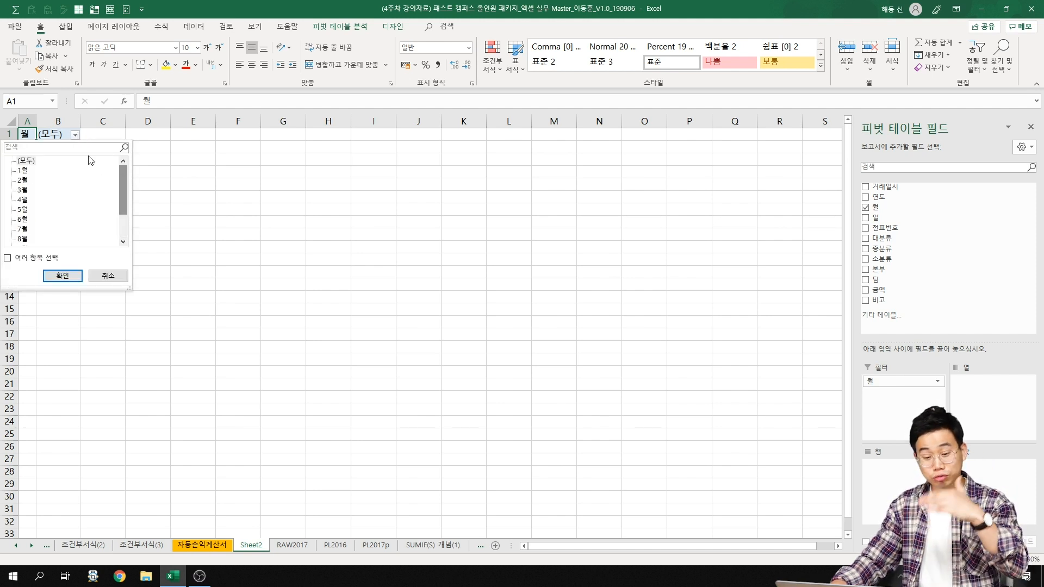
pyautogui.click(22, 200)
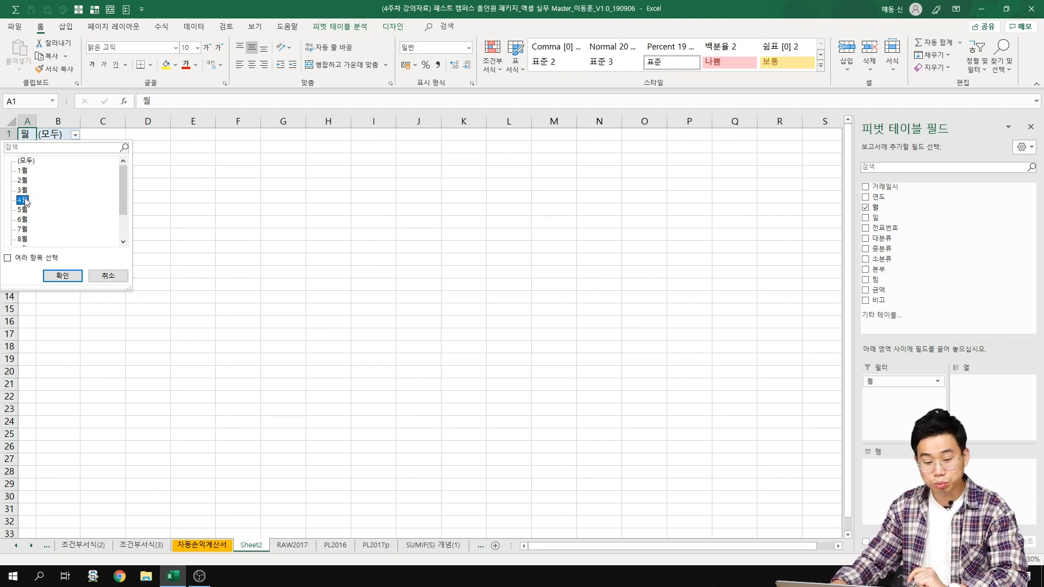
pyautogui.click(63, 276)
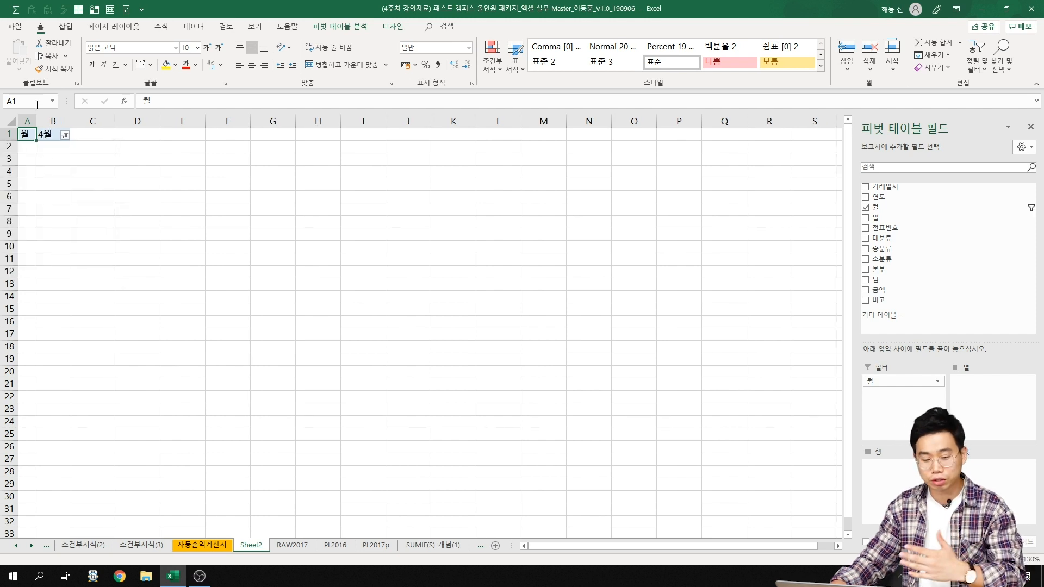
# Reset the 월 report filter to (모두)
pyautogui.click(64, 135)
pyautogui.click(26, 160)
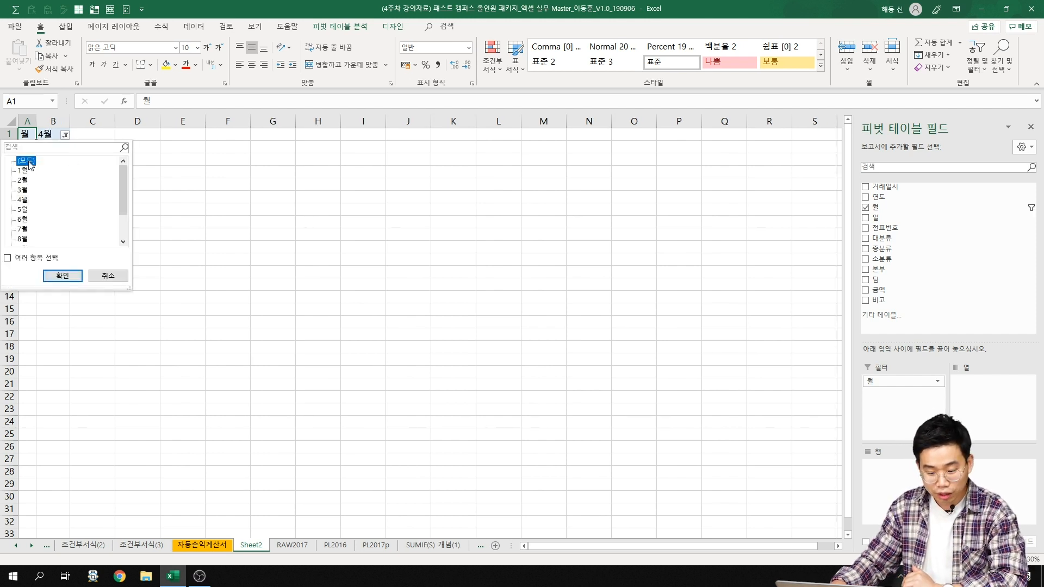
pyautogui.click(63, 276)
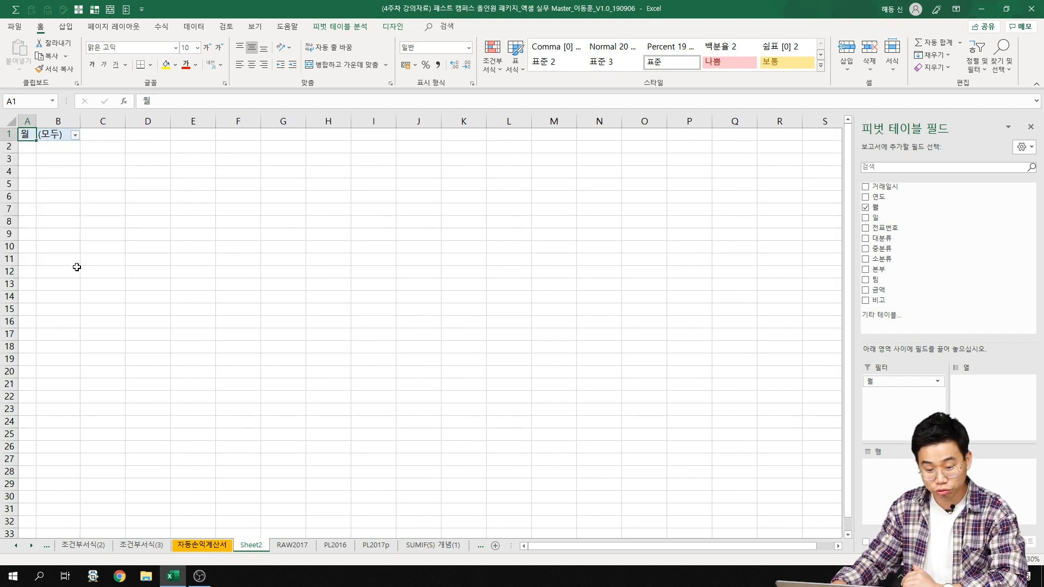
pyautogui.click(610, 206)
pyautogui.click(25, 135)
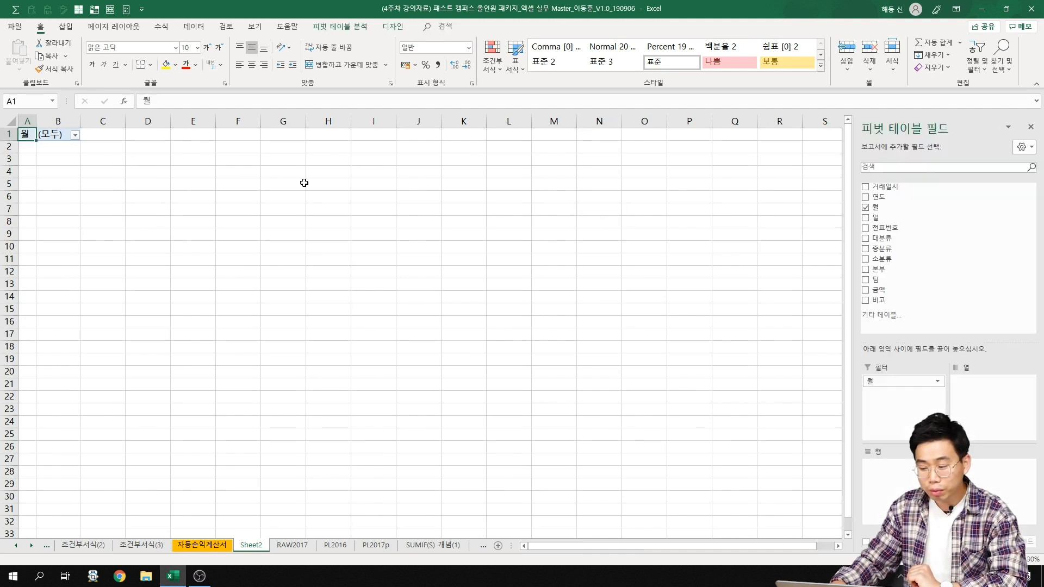
# Move the 월 field from the filters to the column area and examine the layout of the month columns
pyautogui.moveTo(905, 379); pyautogui.dragTo(1002, 399)
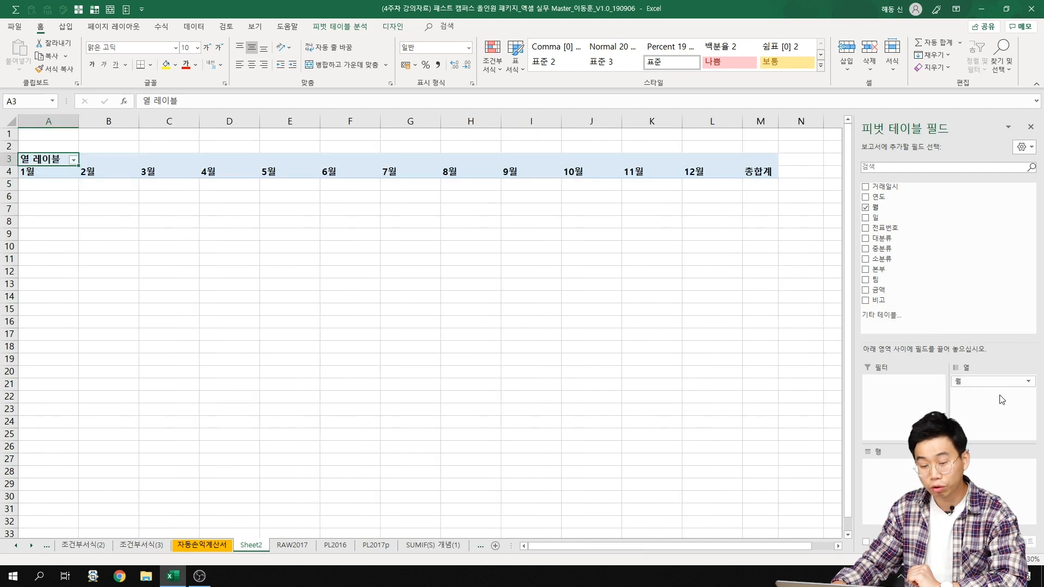
pyautogui.click(49, 121)
pyautogui.keyDown('ctrl'); pyautogui.click(111, 121); pyautogui.keyUp('ctrl')
pyautogui.keyDown('ctrl'); pyautogui.click(169, 121); pyautogui.keyUp('ctrl')
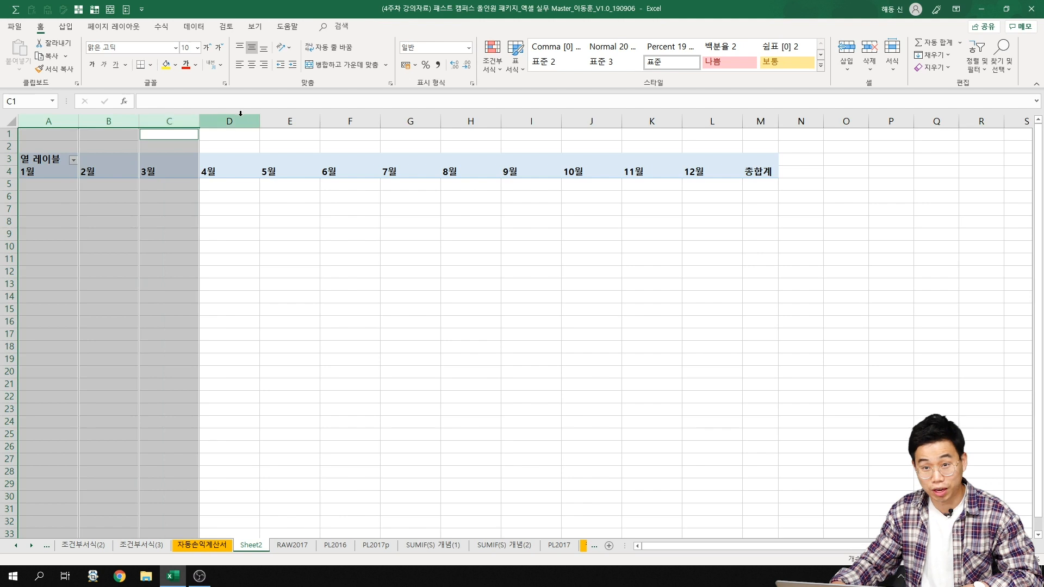
pyautogui.keyDown('ctrl'); pyautogui.click(229, 120); pyautogui.keyUp('ctrl')
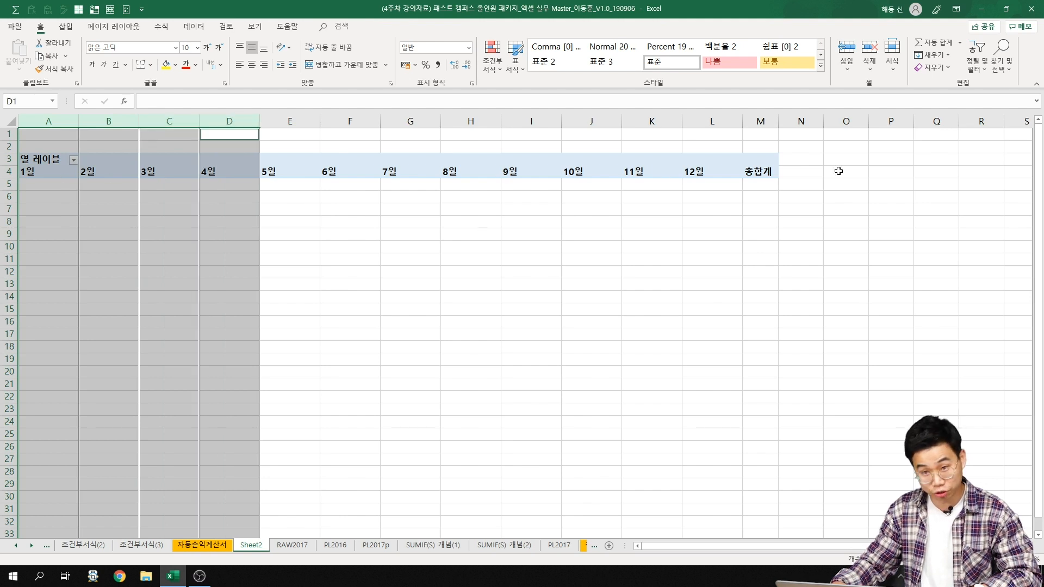
pyautogui.click(352, 242)
pyautogui.click(213, 195)
pyautogui.moveTo(169, 183); pyautogui.dragTo(183, 359)
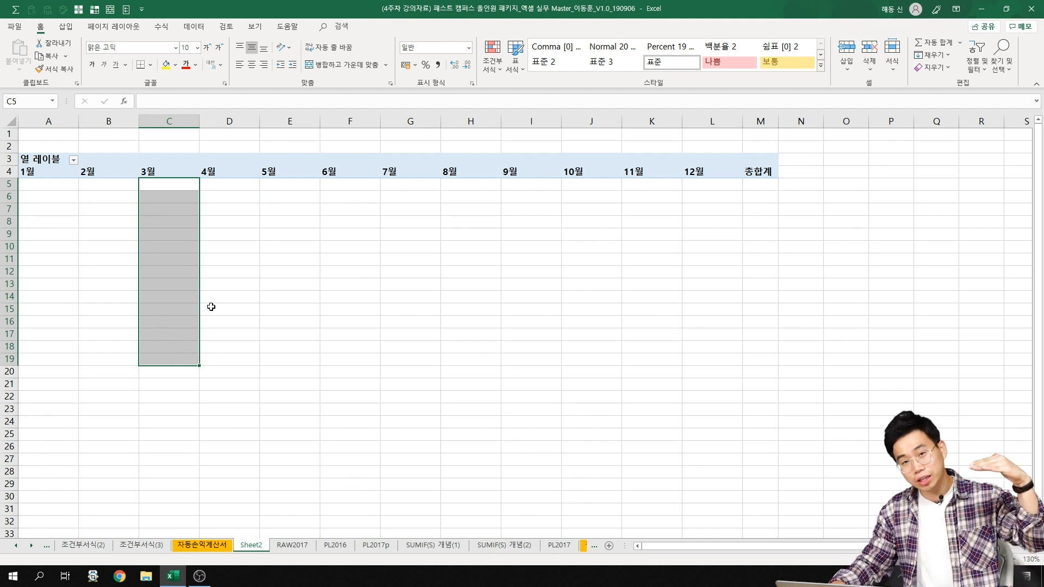
pyautogui.click(54, 173)
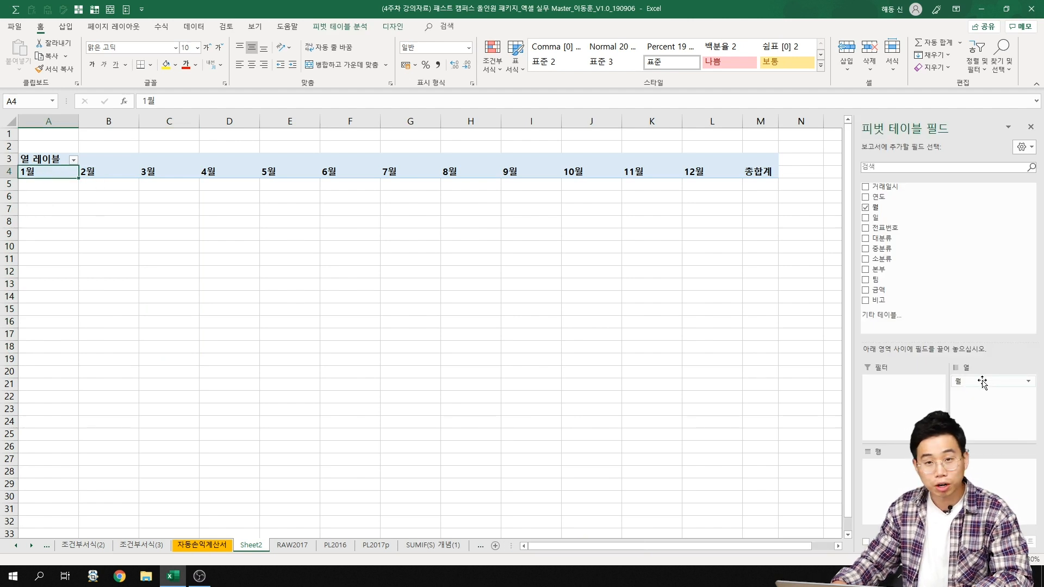
# Move the 월 field from the columns to the row area and select the month labels from 1월 to 11월
pyautogui.moveTo(984, 383); pyautogui.dragTo(872, 484)
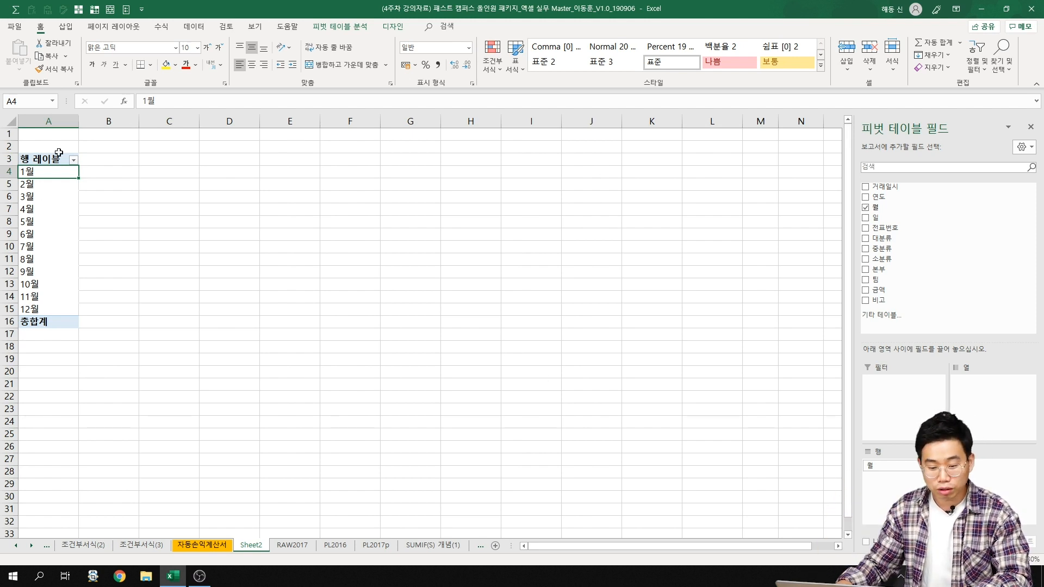
pyautogui.moveTo(55, 171); pyautogui.dragTo(53, 298)
pyautogui.click(54, 297)
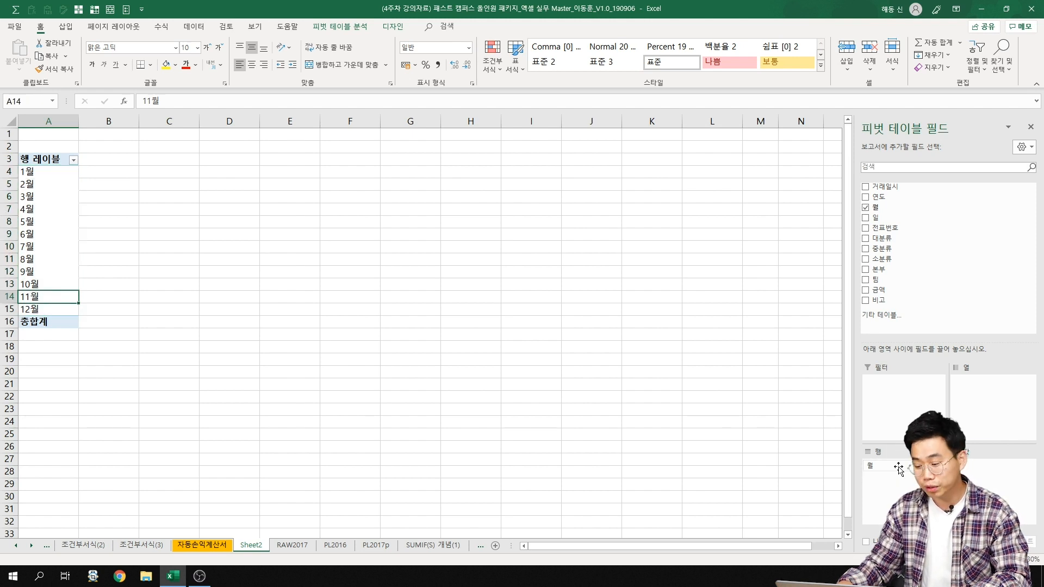
# Return the 월 field to the report filters and add the 일 field to the pivot table's column area
pyautogui.moveTo(900, 463); pyautogui.dragTo(996, 409)
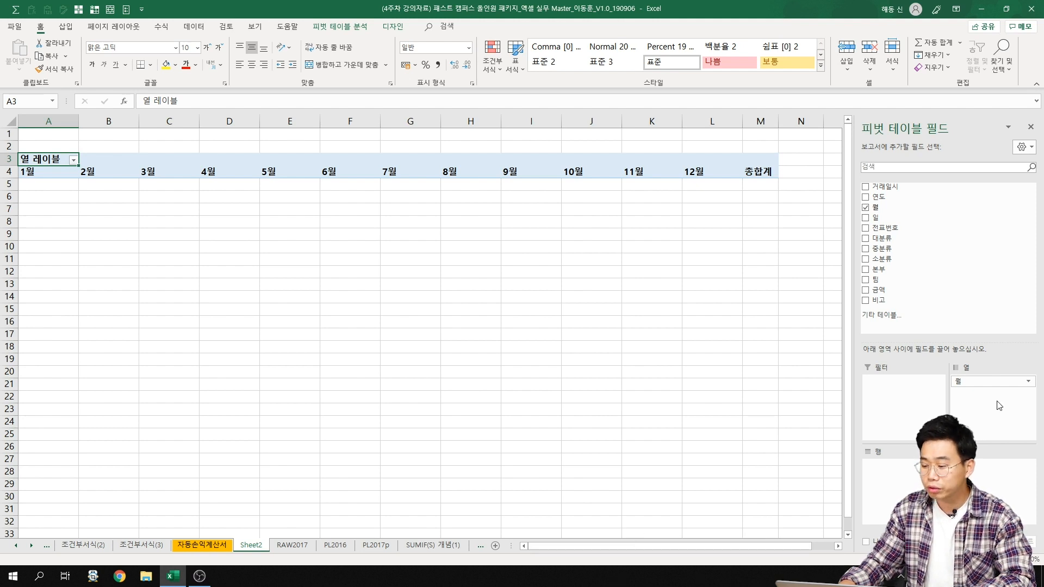
pyautogui.moveTo(1000, 381); pyautogui.dragTo(909, 388)
pyautogui.moveTo(921, 218); pyautogui.dragTo(990, 400)
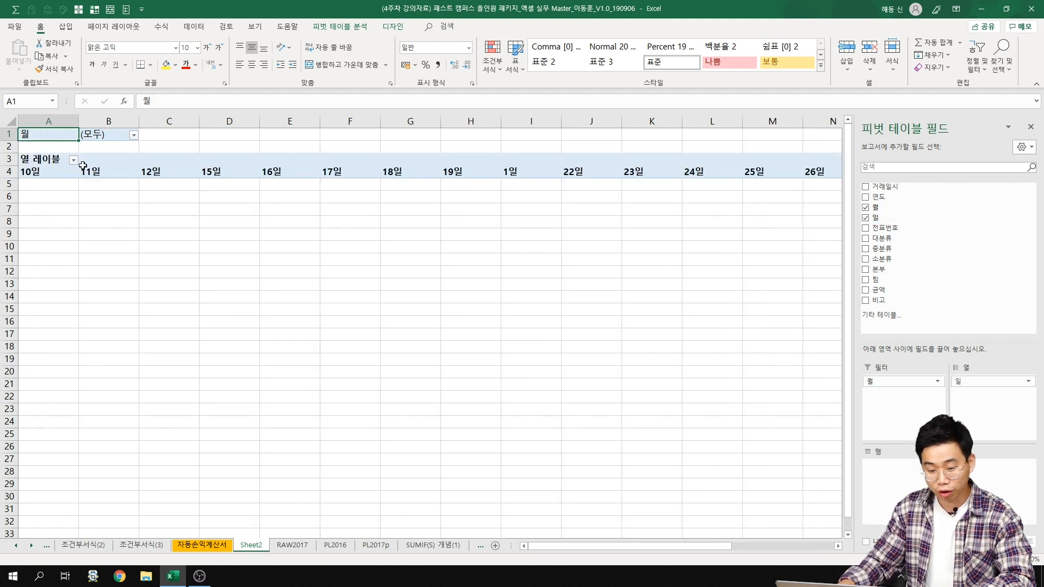
pyautogui.moveTo(710, 540); pyautogui.dragTo(613, 508)
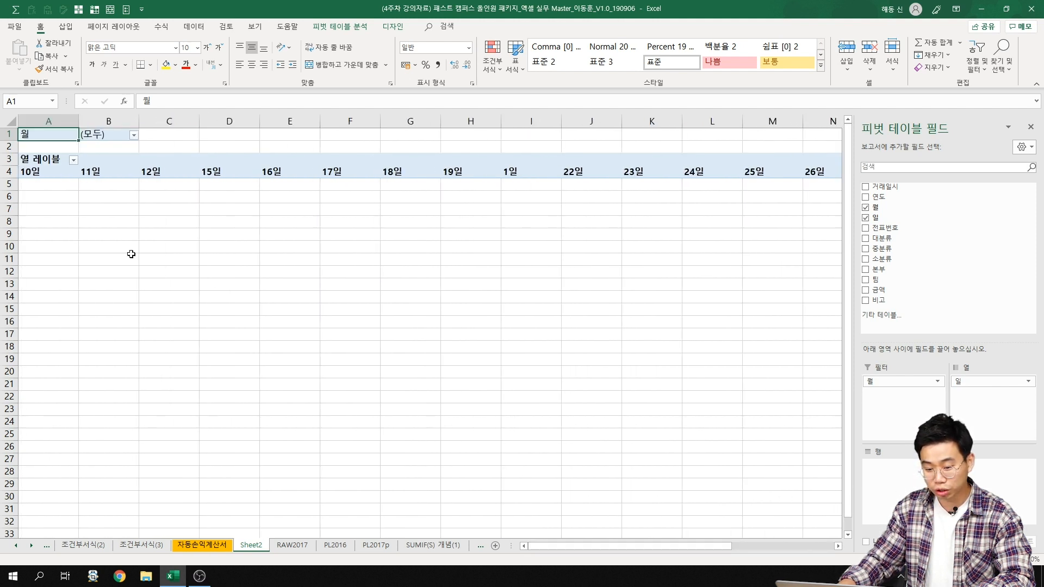
pyautogui.moveTo(696, 545); pyautogui.dragTo(872, 528)
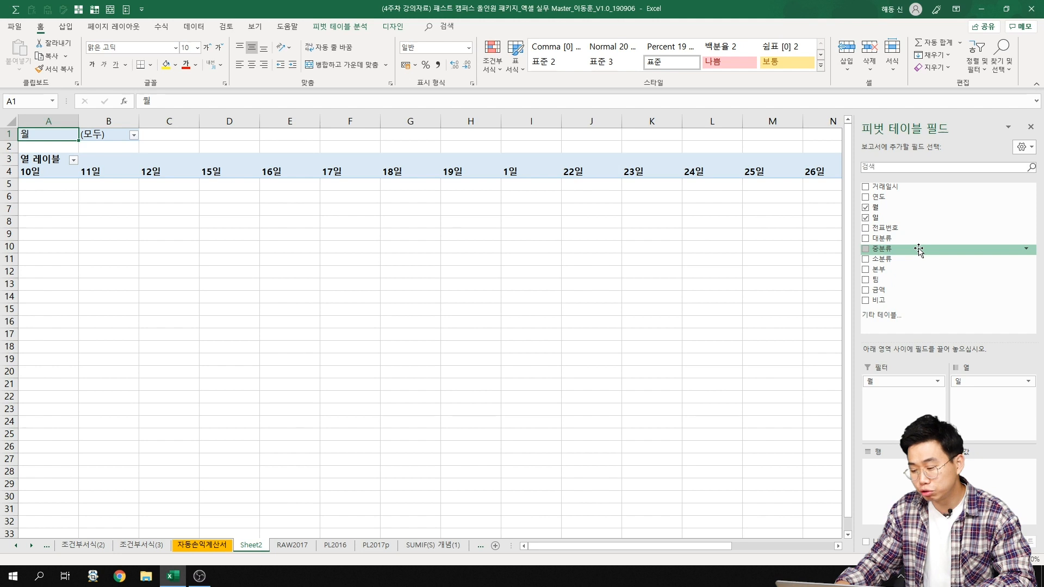
# Add 중분류 to the pivot table's columns, move it to the row area, and add 금액 to the values
pyautogui.moveTo(919, 256); pyautogui.dragTo(969, 409)
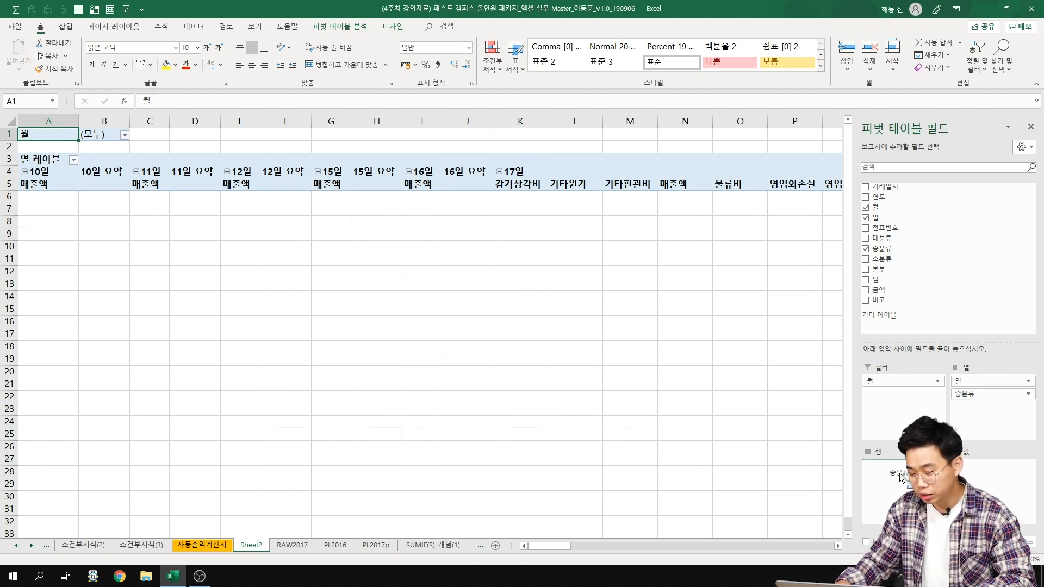
pyautogui.moveTo(888, 488); pyautogui.dragTo(886, 484)
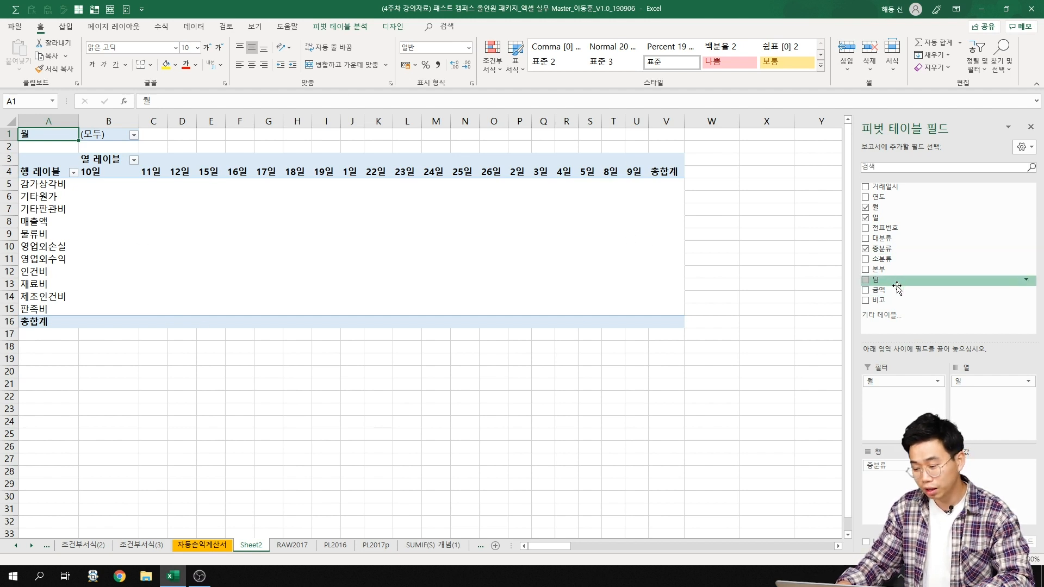
pyautogui.moveTo(896, 286); pyautogui.dragTo(904, 307)
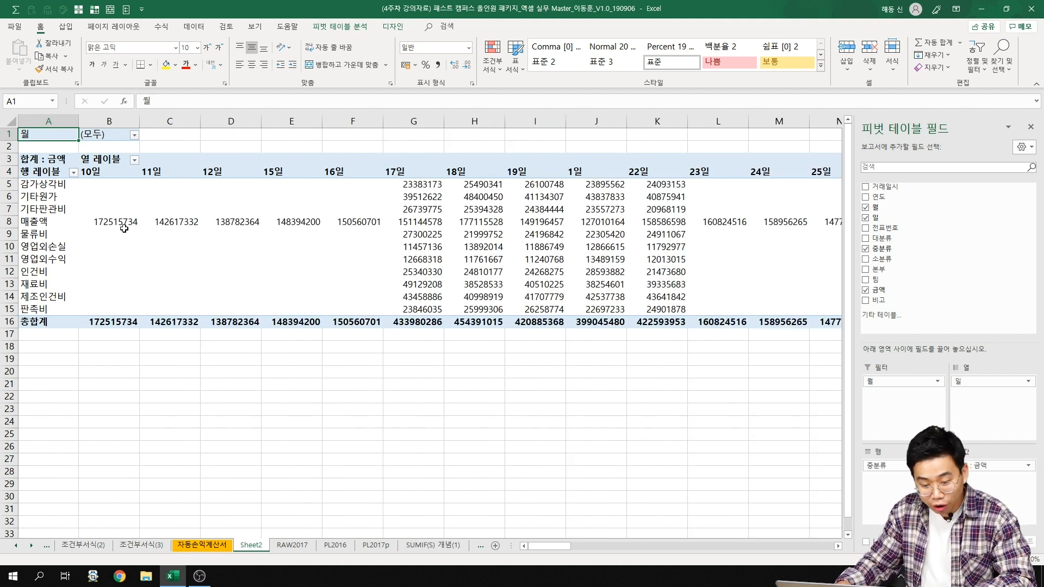
# Examine the 매출액 amounts for 10일 to 16일 and the surrounding item-by-day cells
pyautogui.moveTo(110, 222); pyautogui.dragTo(372, 221)
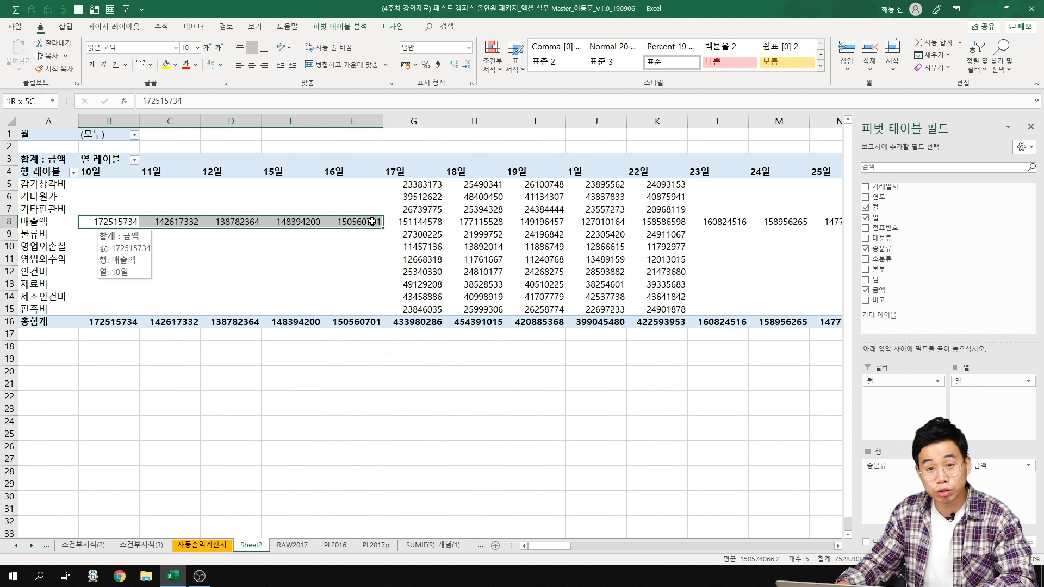
pyautogui.click(234, 259)
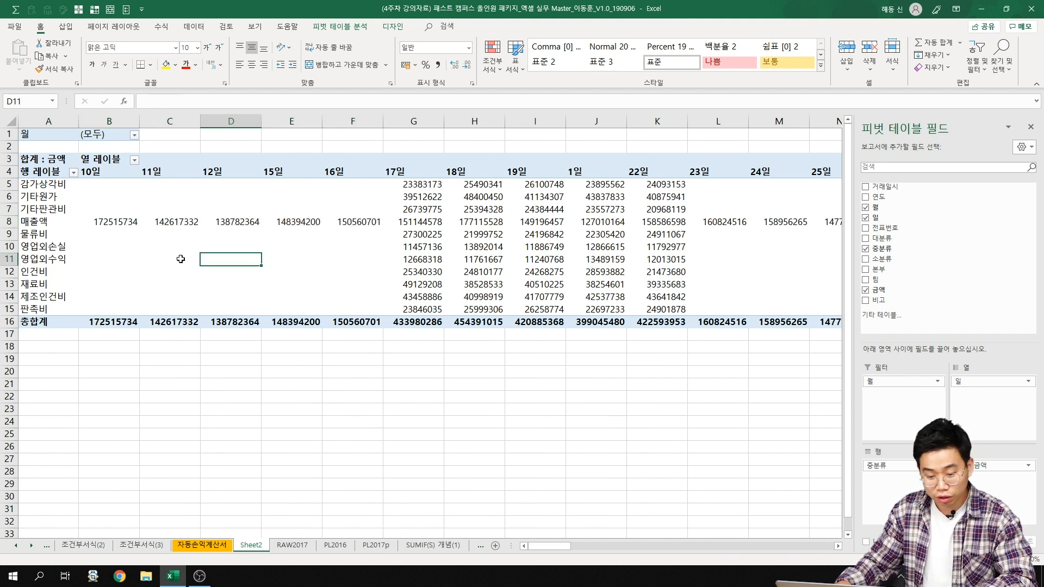
pyautogui.click(98, 235)
pyautogui.click(279, 267)
pyautogui.click(434, 247)
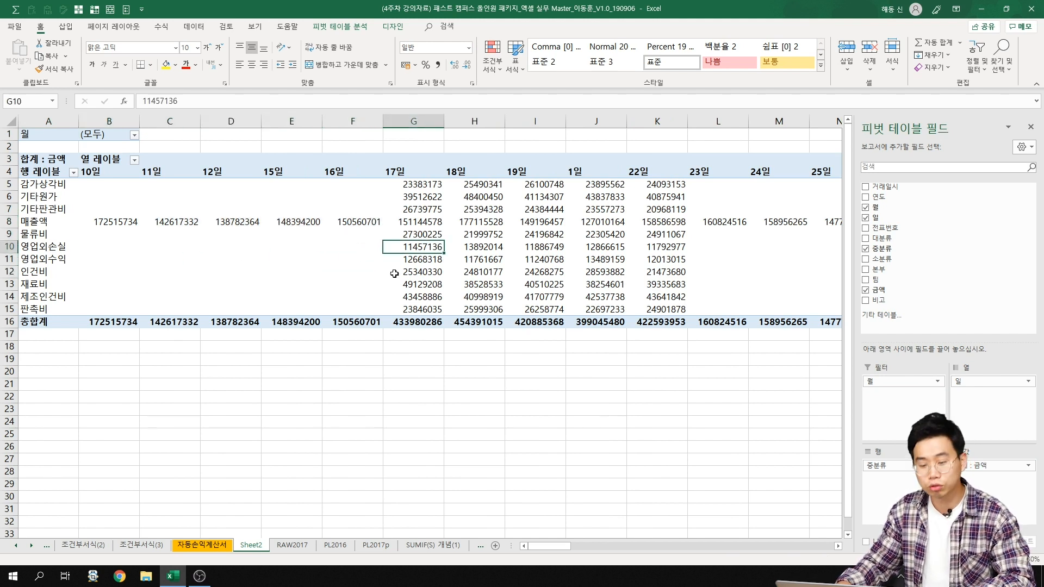
pyautogui.click(154, 260)
pyautogui.click(117, 222)
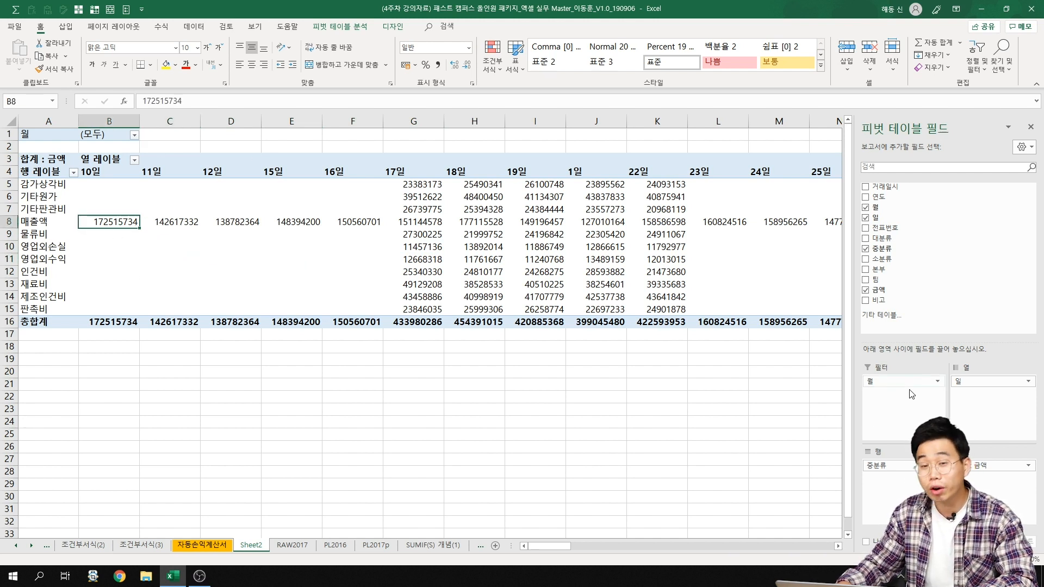
# Filter the pivot table to 1월 with the 월 report filter
pyautogui.click(134, 135)
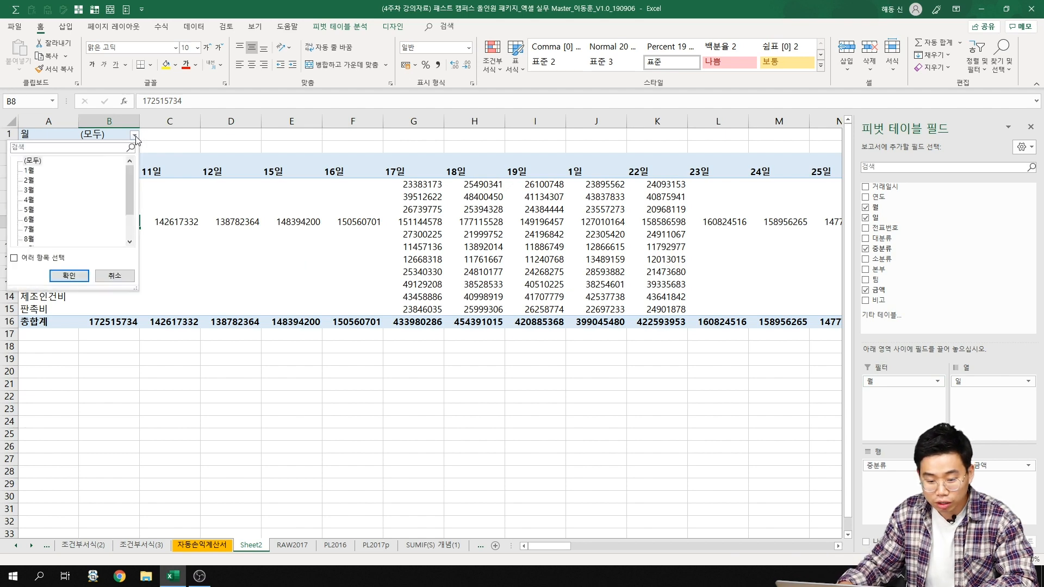
pyautogui.click(69, 275)
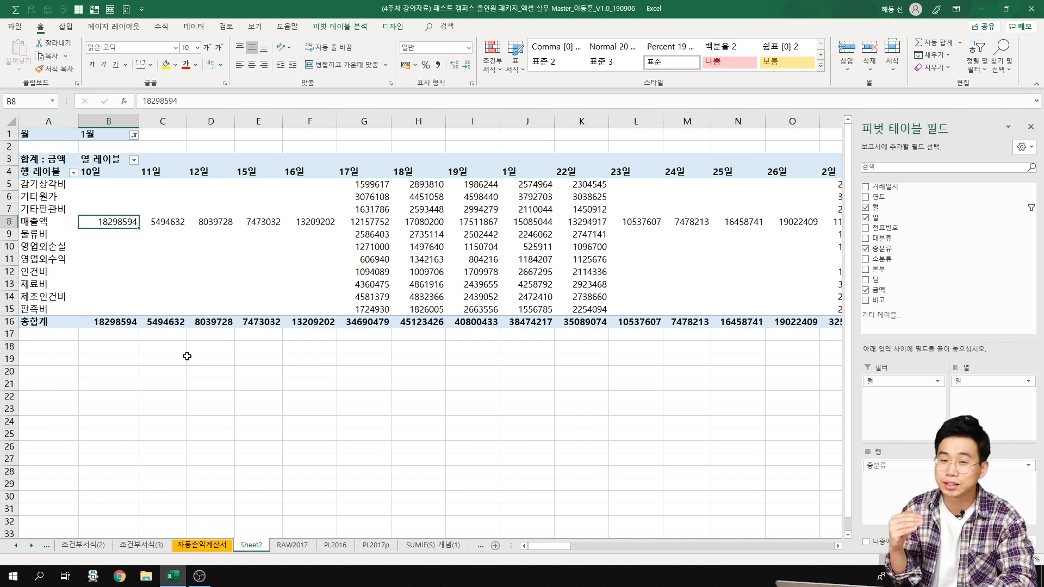
# Replace 일 with 월 in the column area and add 팀 above 중분류 in the row area
pyautogui.moveTo(986, 383); pyautogui.dragTo(662, 429)
pyautogui.moveTo(921, 384); pyautogui.dragTo(1000, 415)
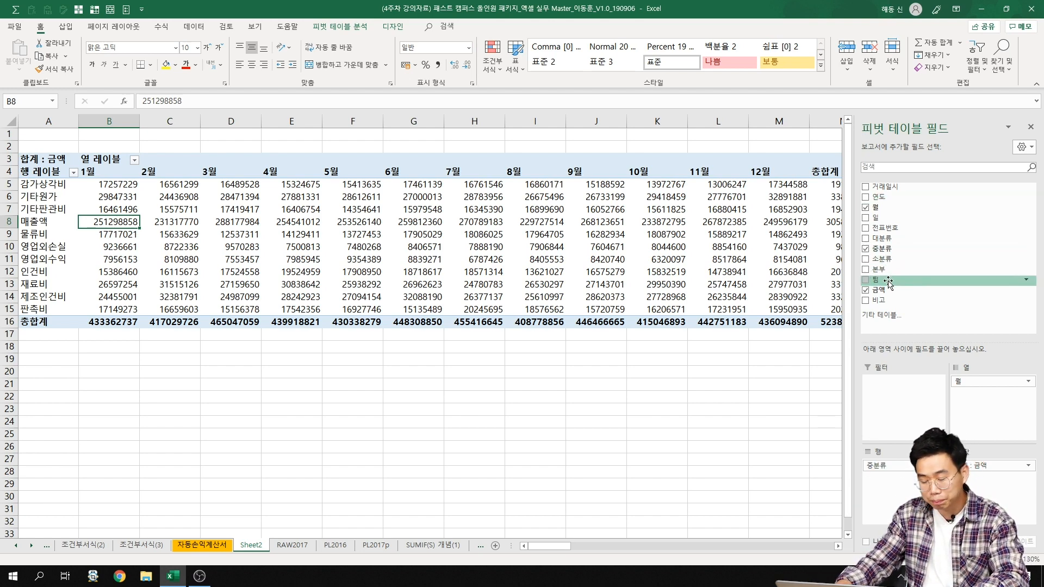
pyautogui.moveTo(890, 283); pyautogui.dragTo(892, 464)
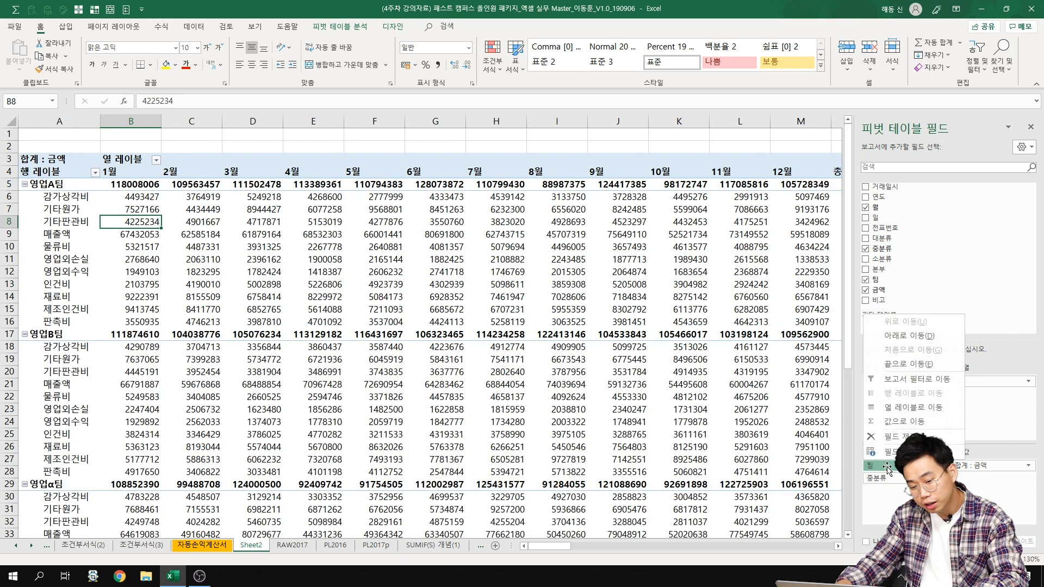
# Examine how the 중분류 items and their amounts are grouped under 영업A팀 and 영업B팀
pyautogui.click(53, 185)
pyautogui.moveTo(72, 200); pyautogui.dragTo(68, 322)
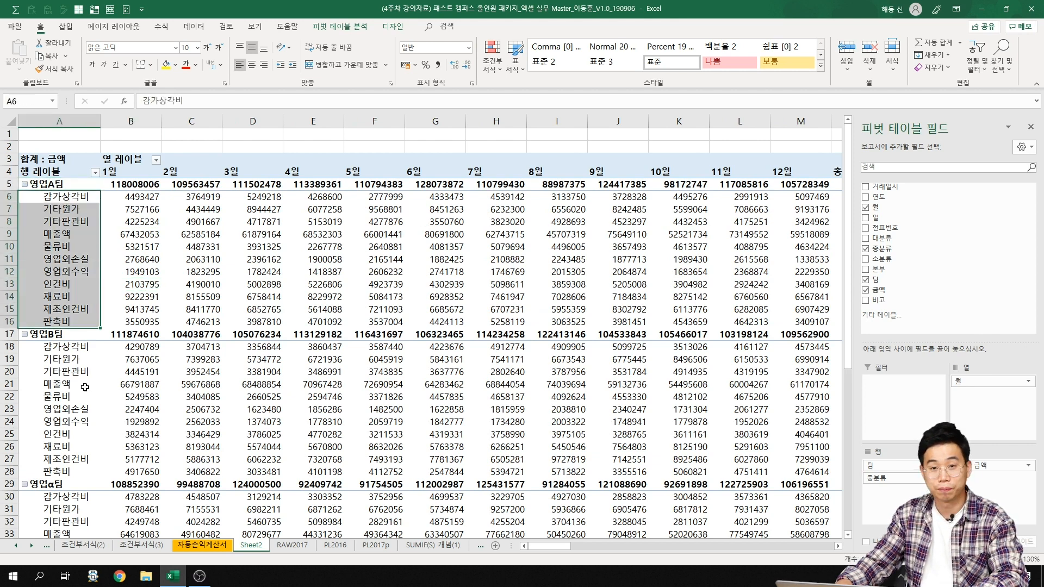
pyautogui.moveTo(60, 384); pyautogui.dragTo(66, 434)
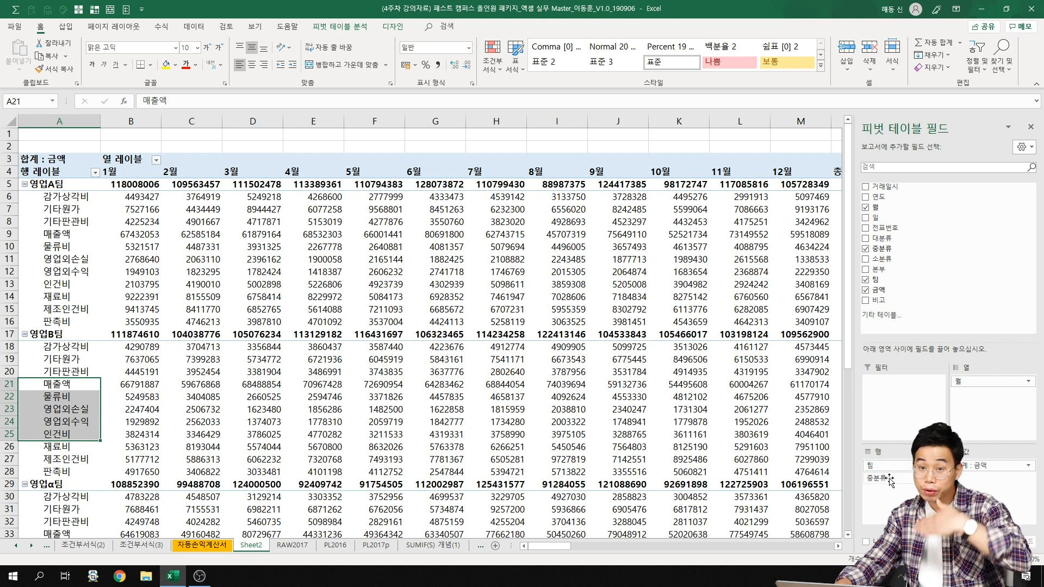
pyautogui.click(131, 274)
pyautogui.click(47, 213)
pyautogui.click(72, 298)
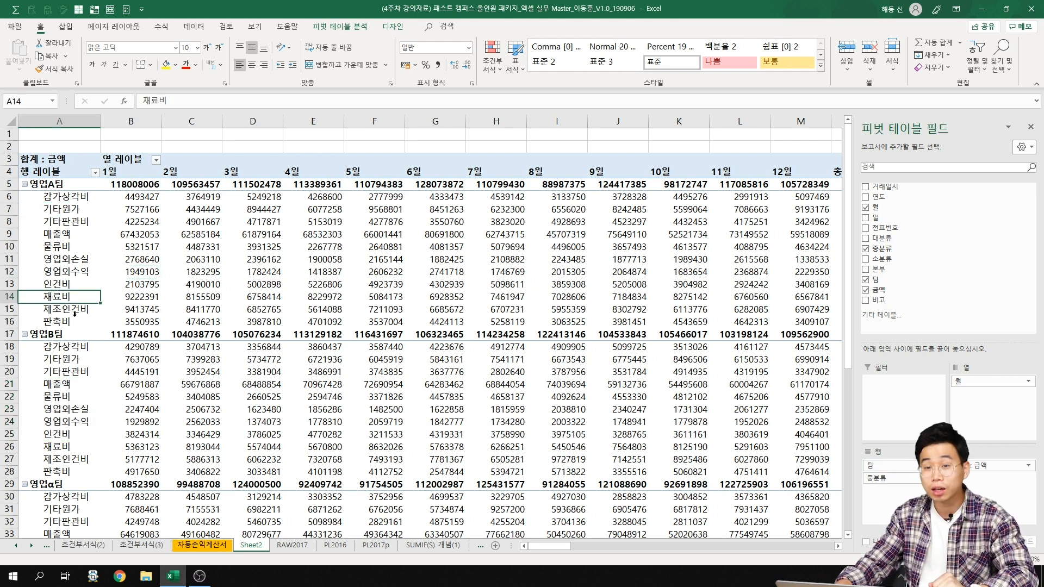
pyautogui.click(130, 184)
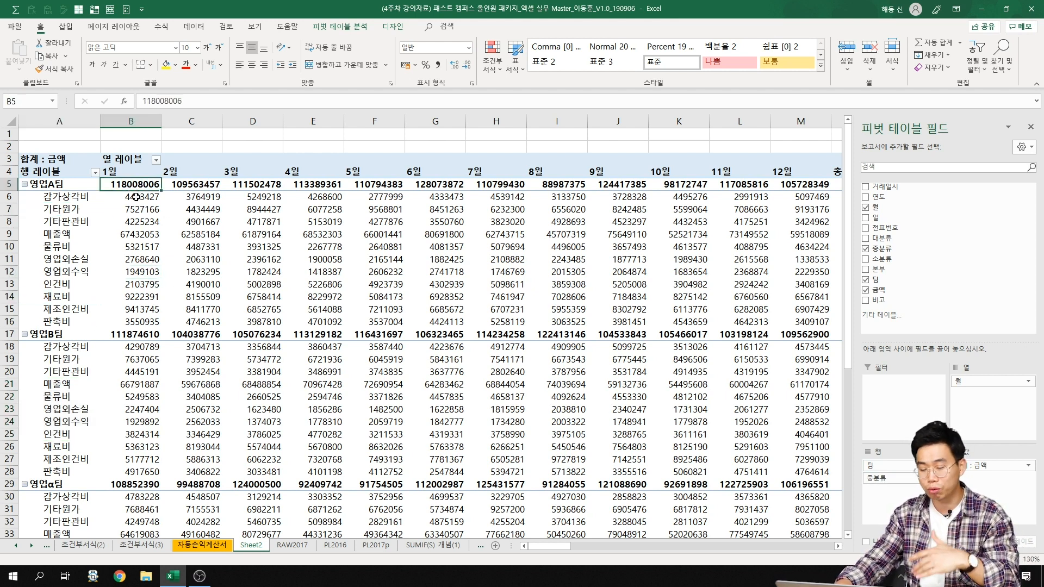
pyautogui.click(76, 243)
pyautogui.click(131, 219)
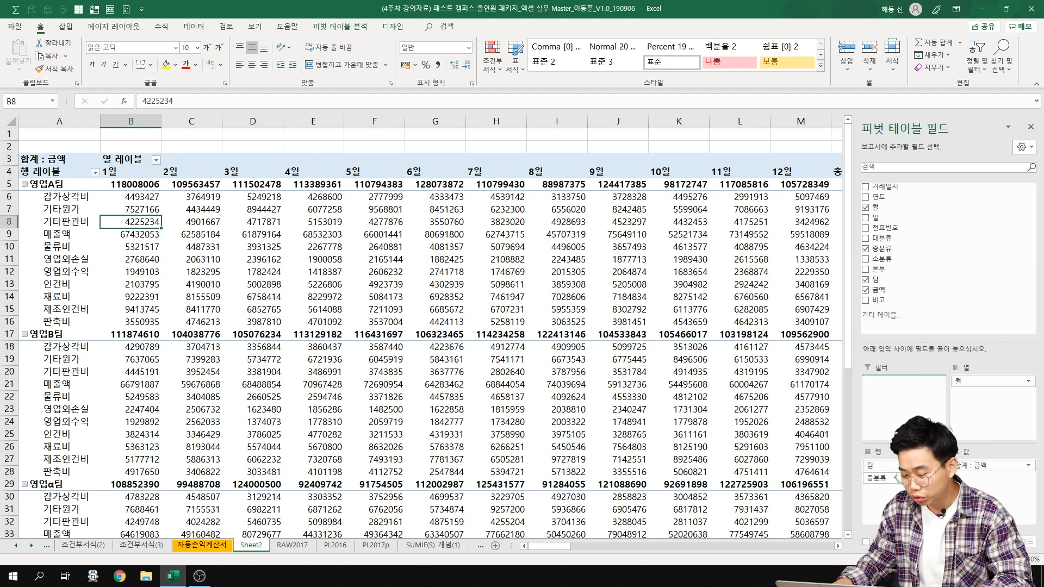
# Add 본부 above 팀 in the row area and examine the nesting of divisions, teams and 중분류 items
pyautogui.moveTo(879, 269); pyautogui.dragTo(904, 462)
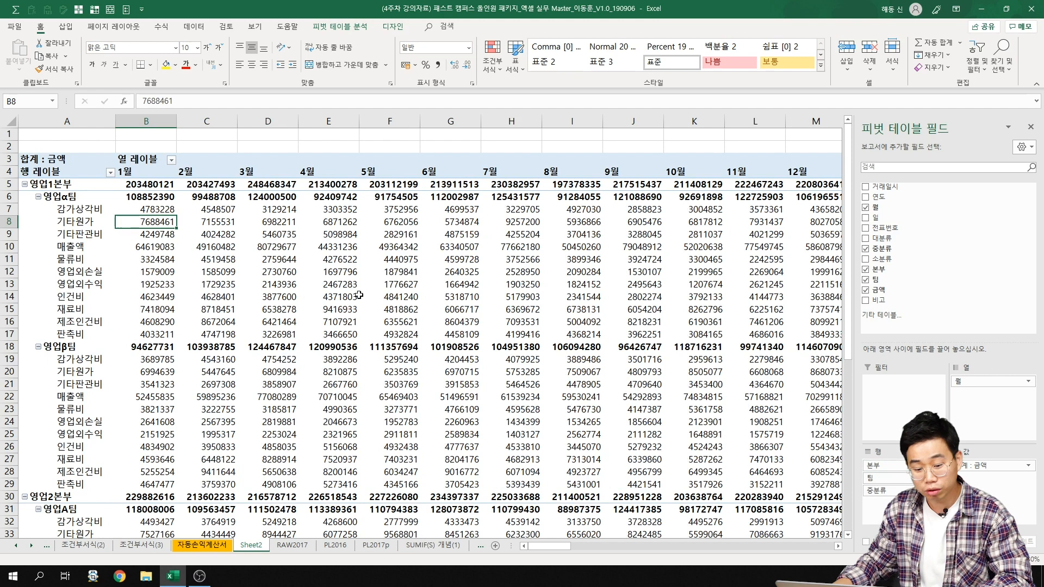
pyautogui.click(75, 188)
pyautogui.click(84, 200)
pyautogui.click(99, 348)
pyautogui.click(87, 447)
pyautogui.scroll(-4, 61, 434)
pyautogui.click(60, 361)
pyautogui.scroll(-2, 60, 360)
pyautogui.click(63, 434)
pyautogui.scroll(5, 228, 443)
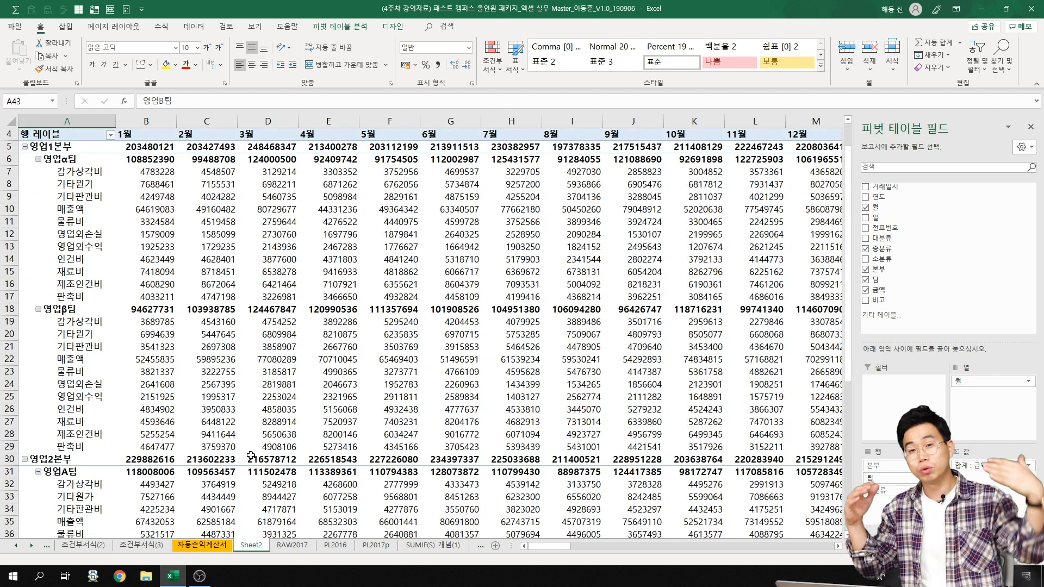
pyautogui.scroll(1, 250, 456)
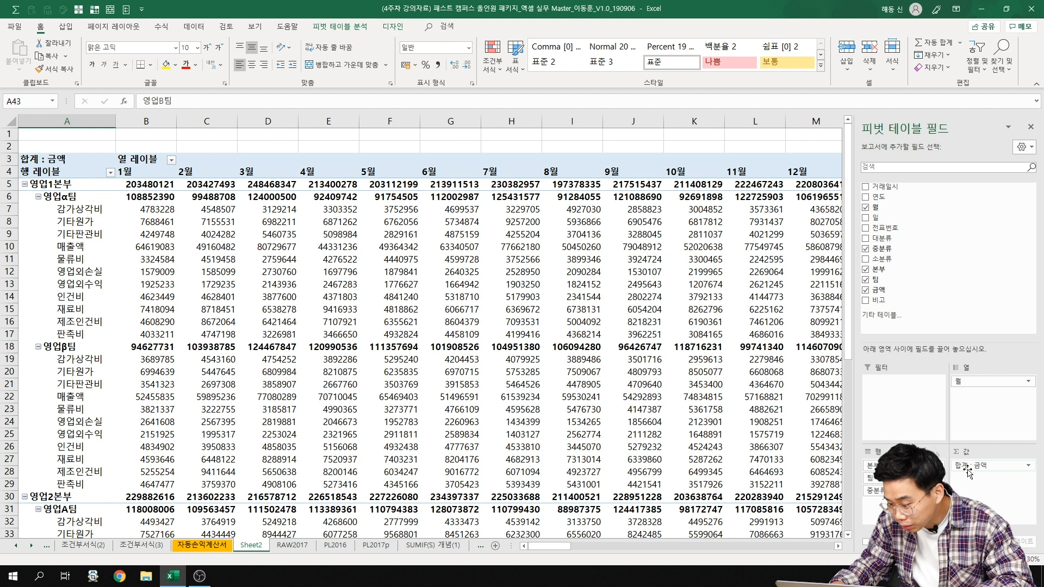
# Change the summary calculation of the 금액 value field to 평균
pyautogui.click(1012, 467)
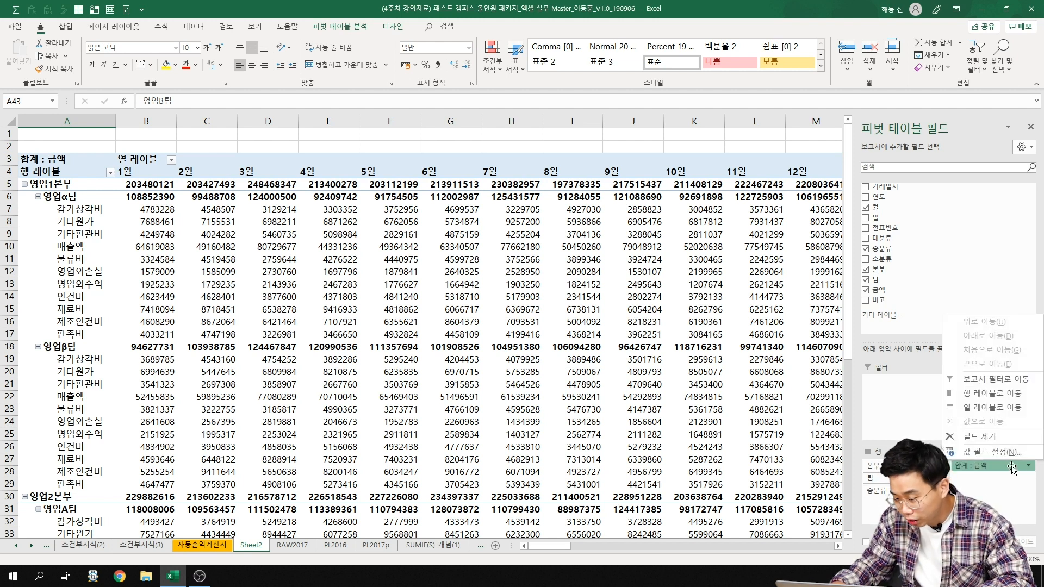
pyautogui.click(988, 453)
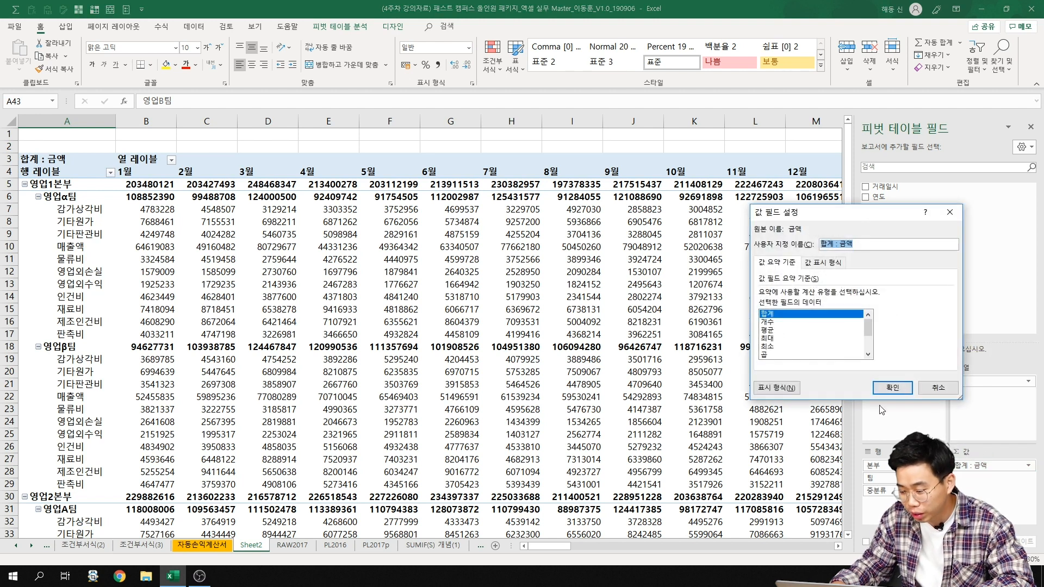
pyautogui.click(768, 321)
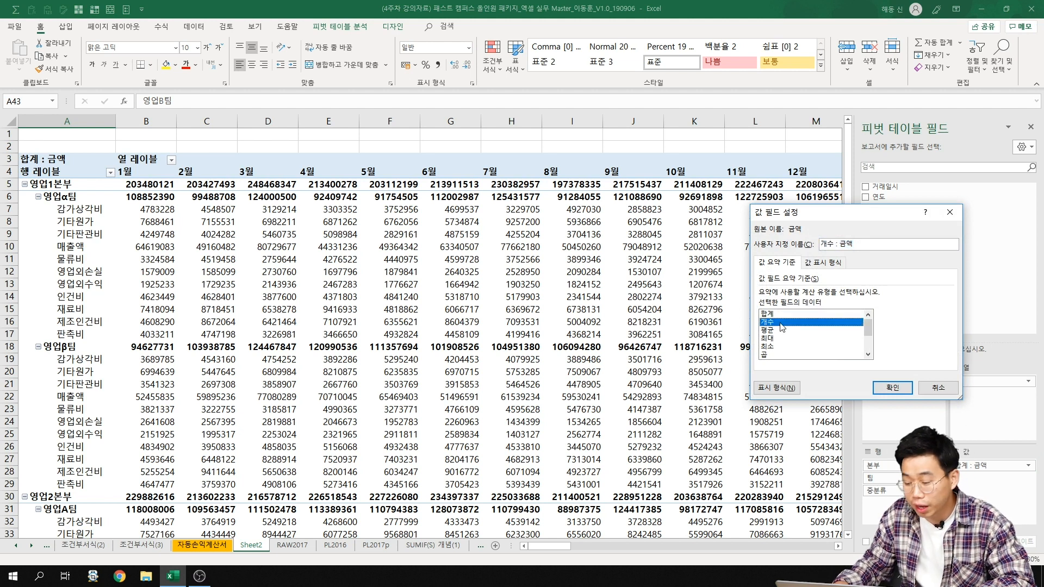
pyautogui.click(768, 330)
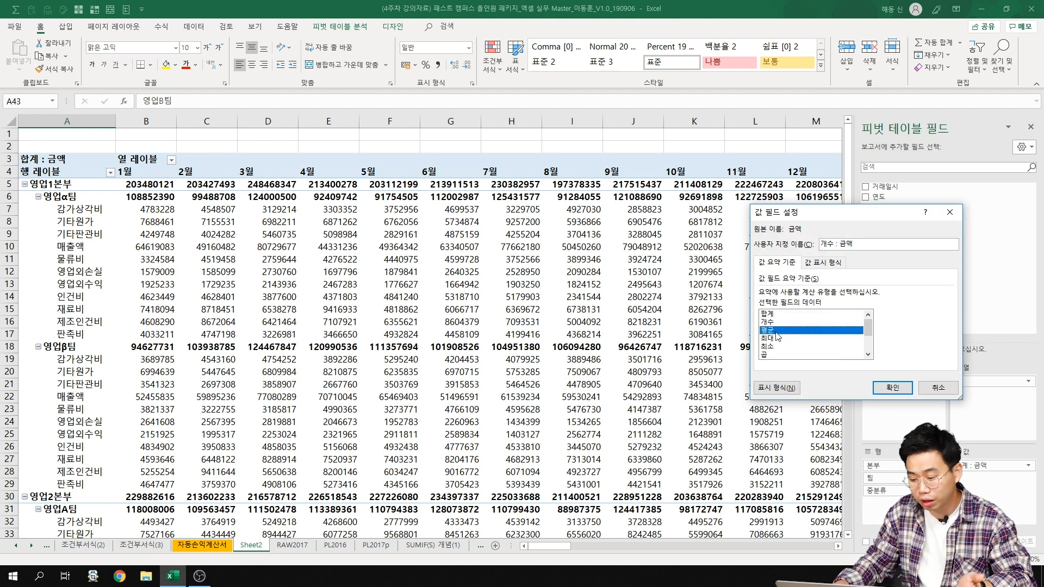
pyautogui.click(893, 388)
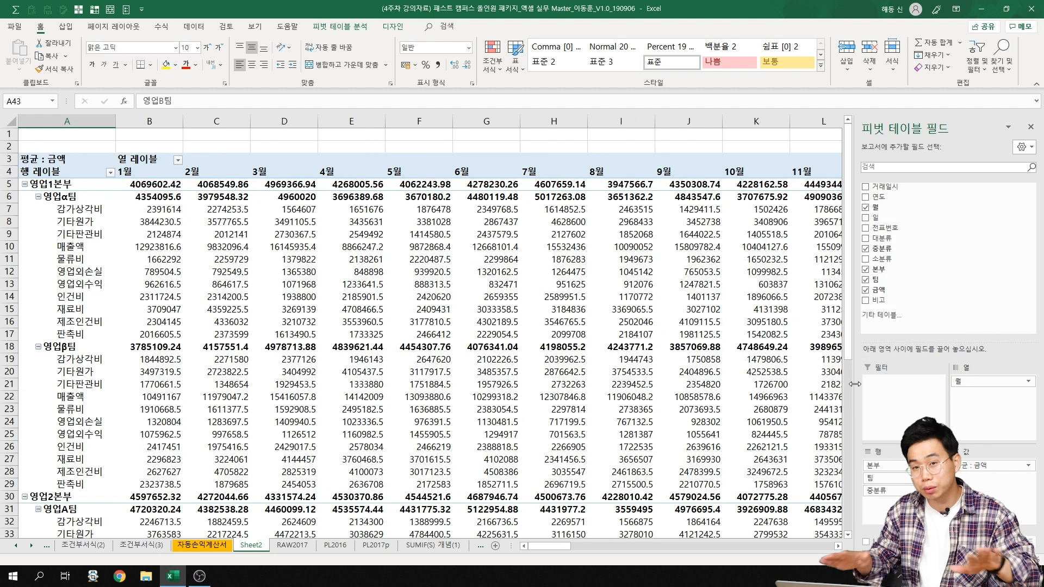
# Change the summary calculation of the 금액 value field to 개수
pyautogui.click(1010, 470)
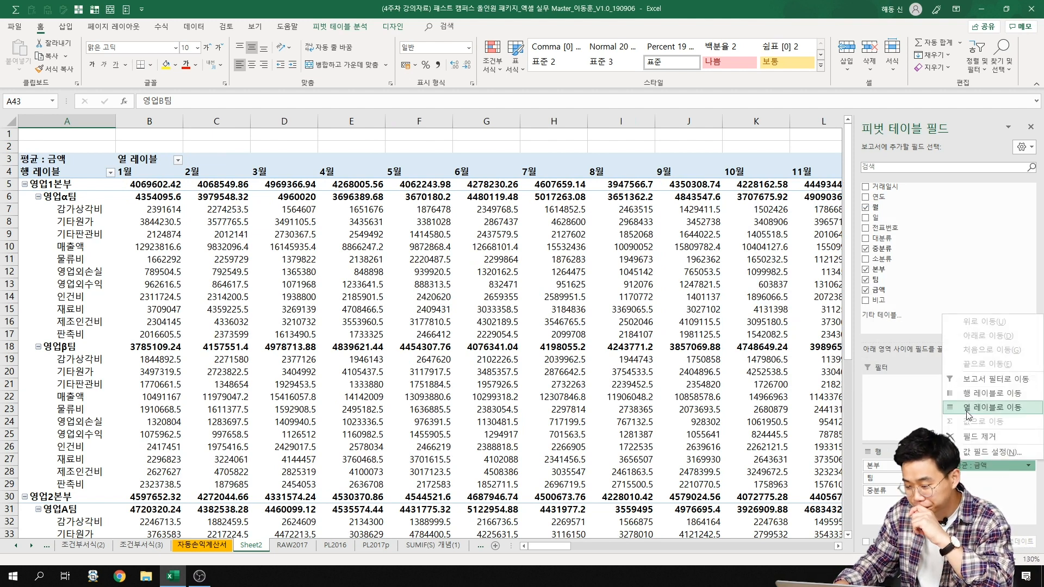
pyautogui.click(974, 452)
pyautogui.click(768, 321)
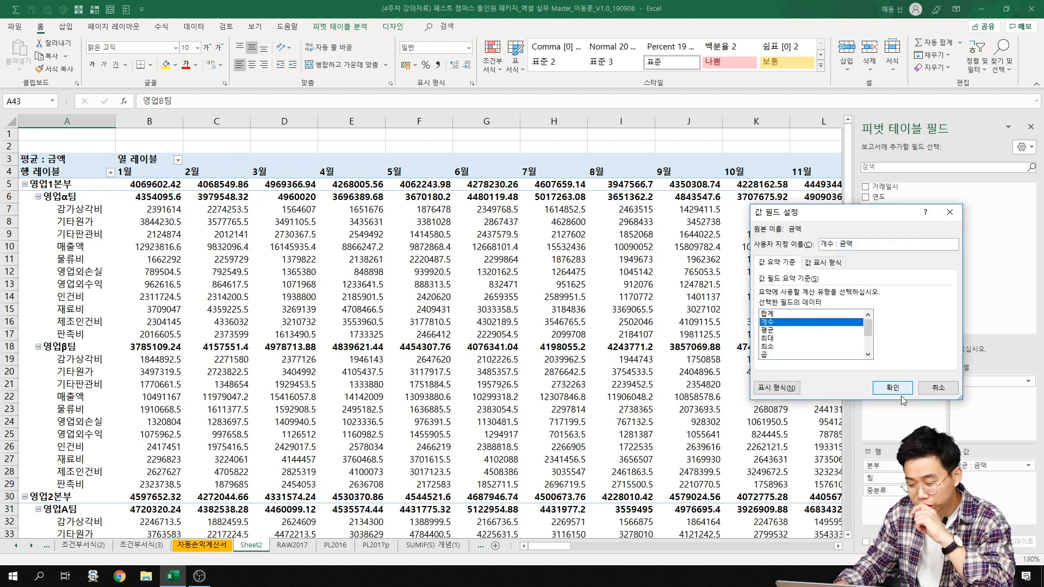
pyautogui.click(892, 387)
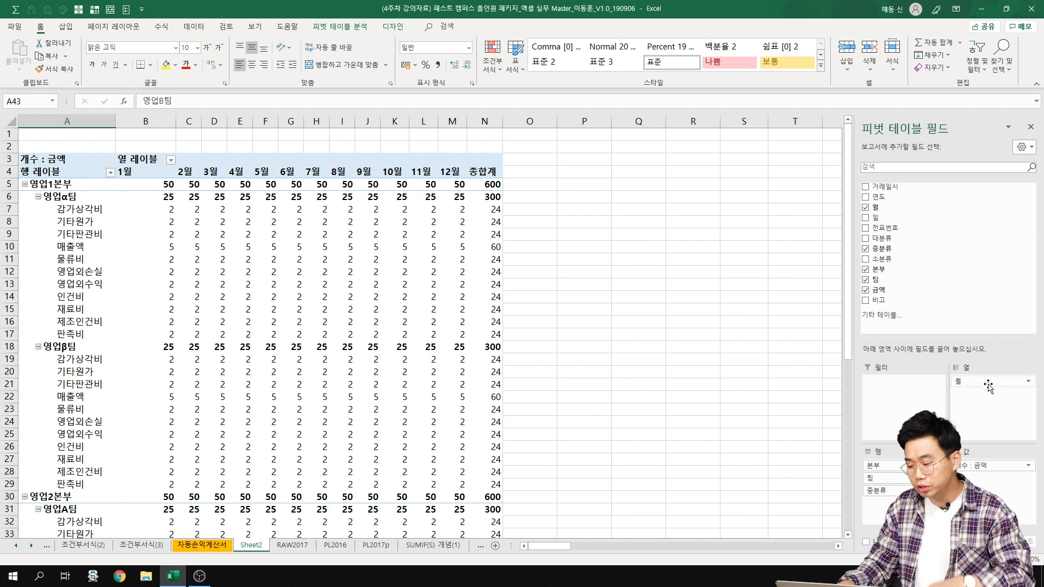
# Remove all fields from the pivot table's column, row and value areas
pyautogui.moveTo(978, 388); pyautogui.dragTo(748, 415)
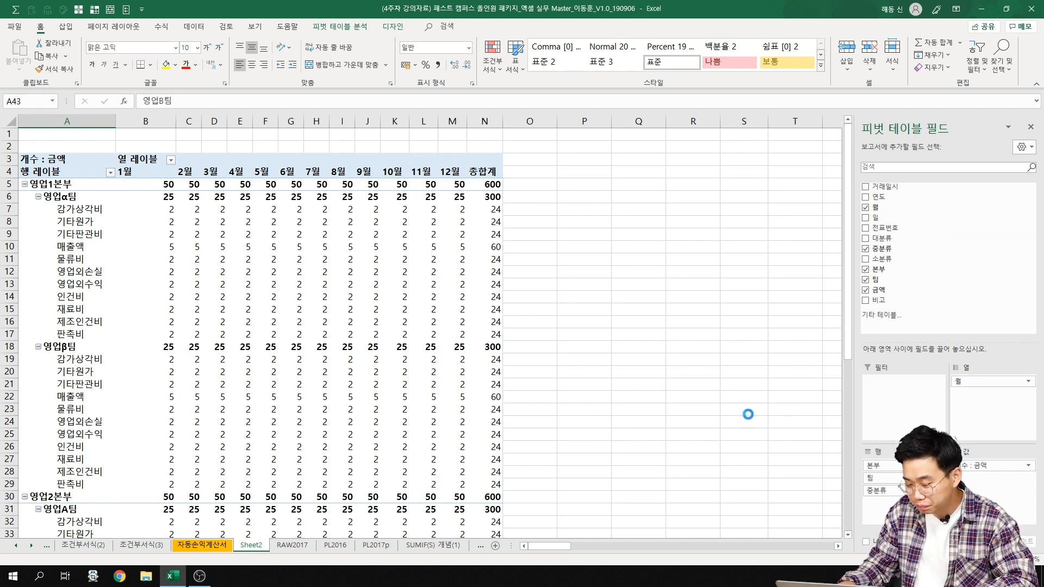
pyautogui.moveTo(873, 465); pyautogui.dragTo(761, 457)
pyautogui.moveTo(877, 478); pyautogui.dragTo(666, 425)
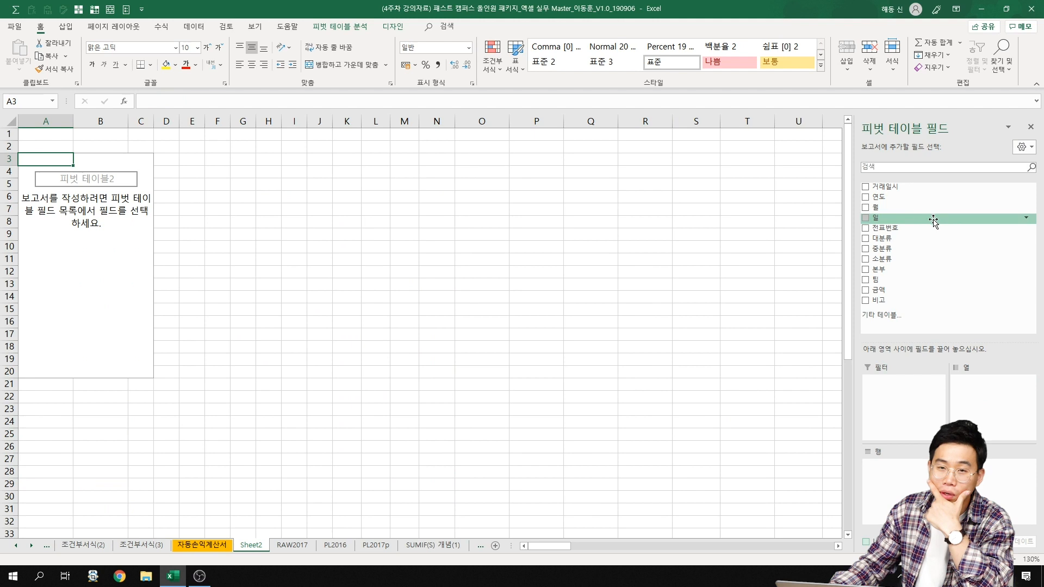
# Add 월 to the report filters and move it through the column area to the row area
pyautogui.moveTo(943, 208); pyautogui.dragTo(918, 405)
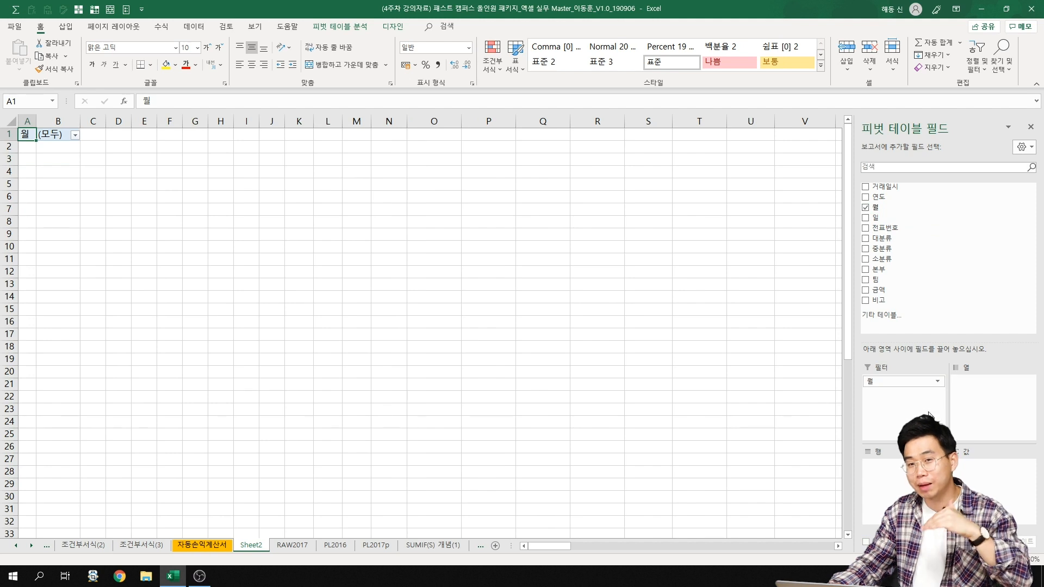
pyautogui.moveTo(908, 383); pyautogui.dragTo(1001, 429)
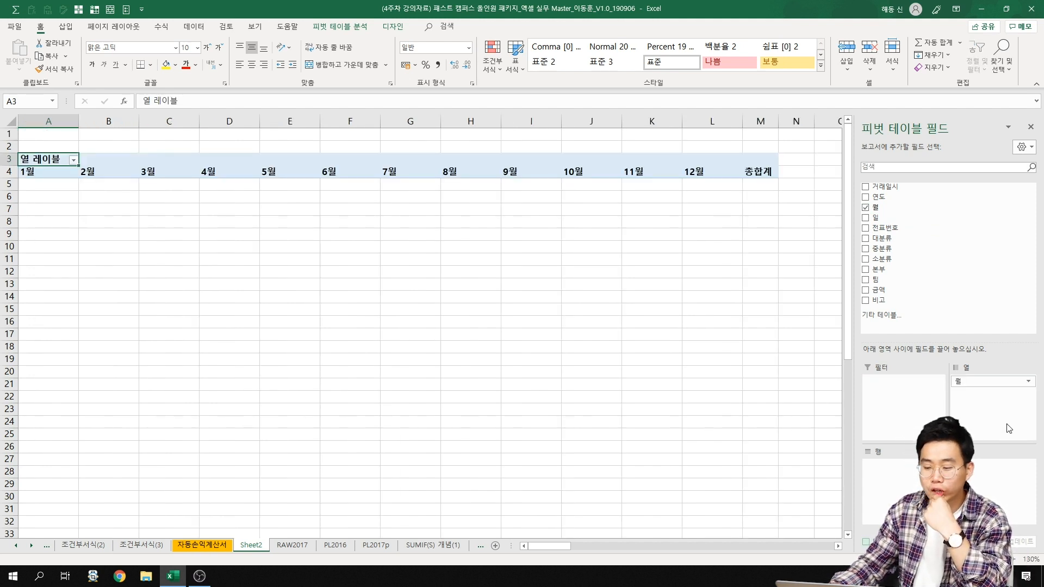
pyautogui.moveTo(980, 382); pyautogui.dragTo(867, 468)
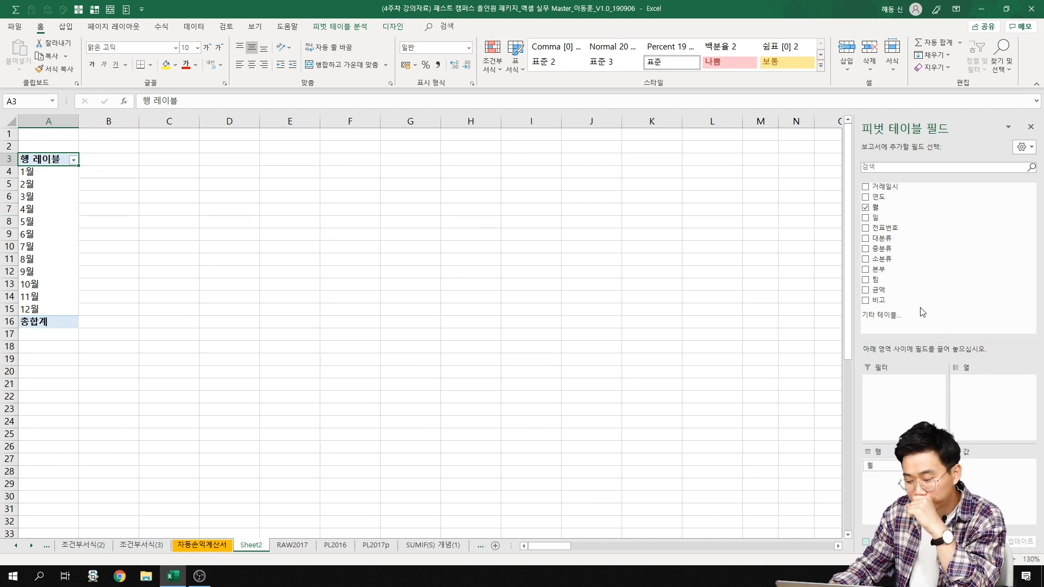
# Add 팀 to the column area and check the cells where 영업A팀 meets the month rows
pyautogui.moveTo(907, 280); pyautogui.dragTo(986, 392)
pyautogui.click(101, 172)
pyautogui.click(117, 184)
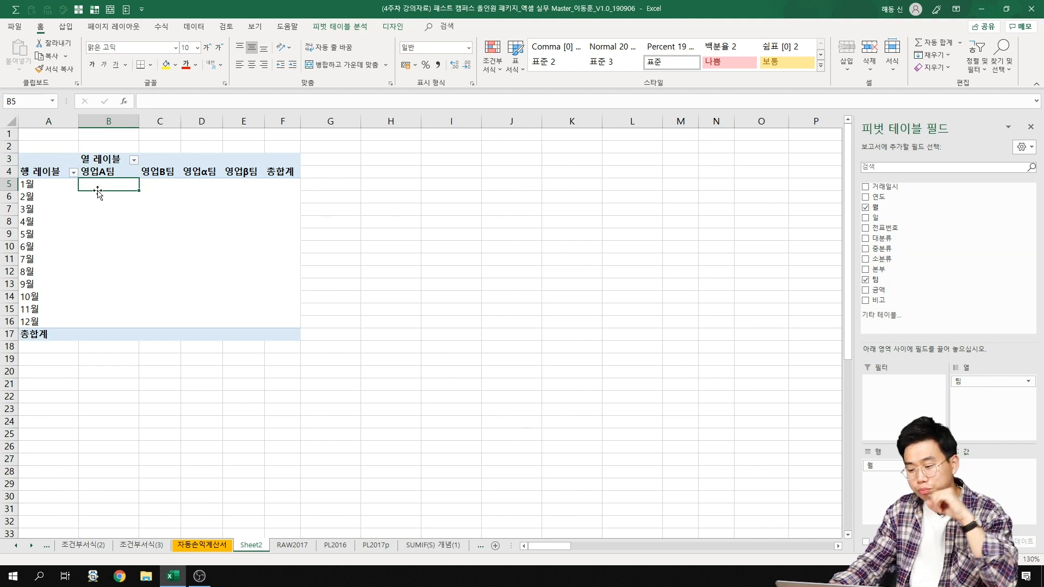
# Add 중분류 below 월 in the row area and select the item labels listed under 1월
pyautogui.moveTo(885, 251); pyautogui.dragTo(943, 451)
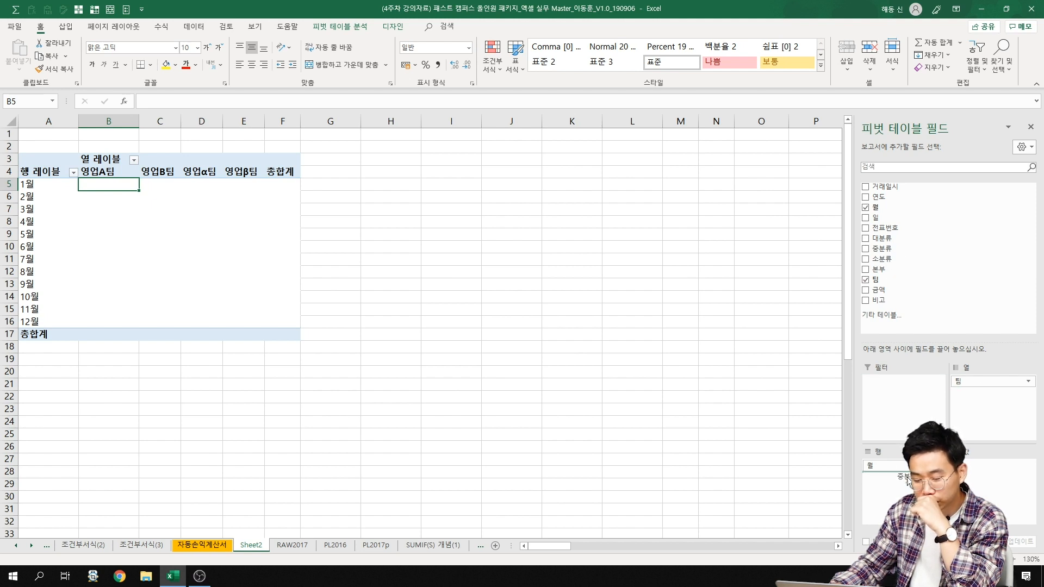
pyautogui.moveTo(906, 474); pyautogui.dragTo(907, 476)
pyautogui.moveTo(74, 197); pyautogui.dragTo(71, 326)
pyautogui.click(133, 239)
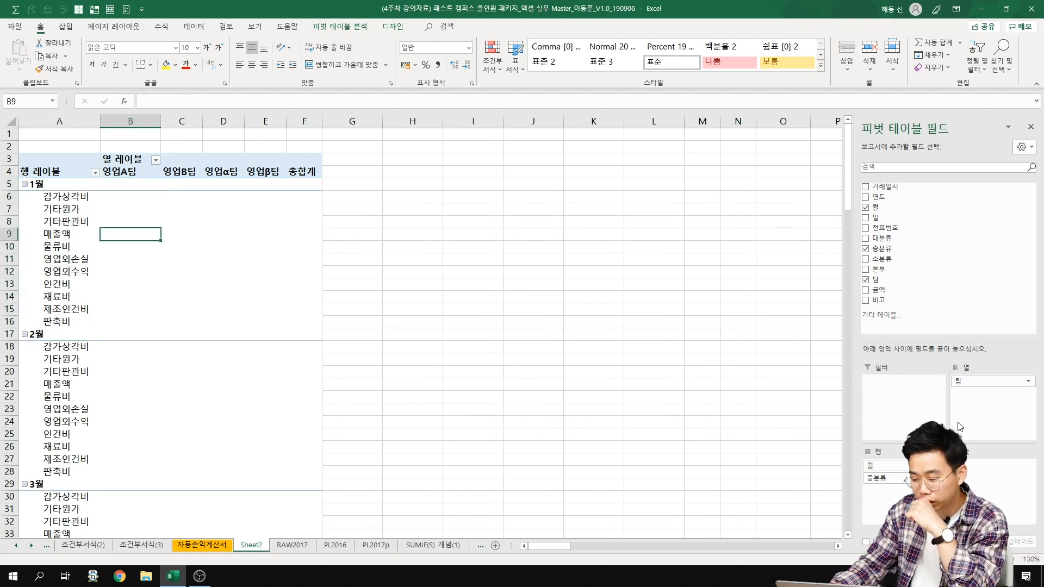
# Add 금액 to the pivot table's values area and select the 1월 total for 영업A팀
pyautogui.moveTo(876, 290); pyautogui.dragTo(974, 485)
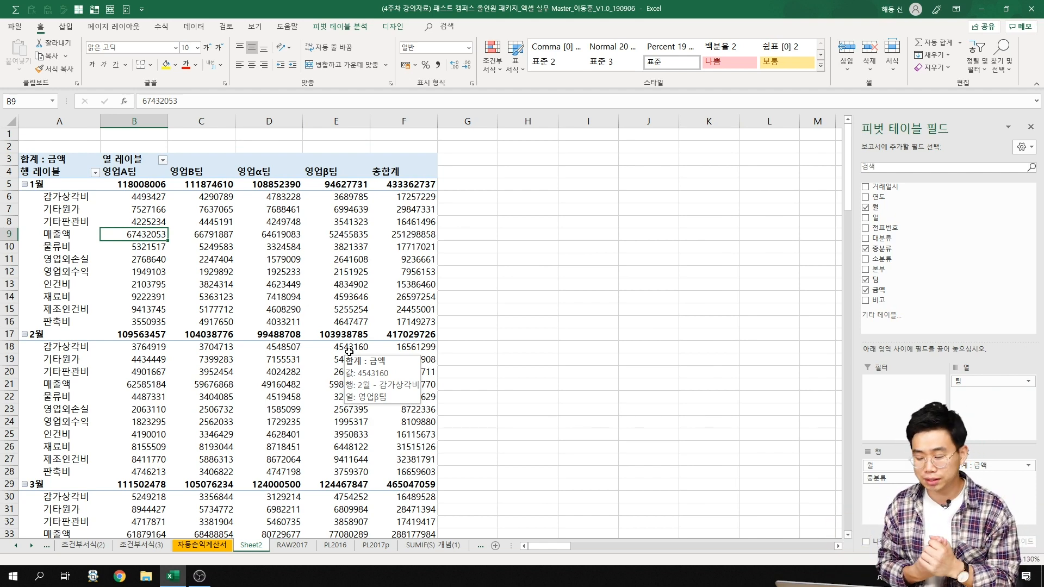
pyautogui.click(147, 185)
pyautogui.scroll(-1, 344, 269)
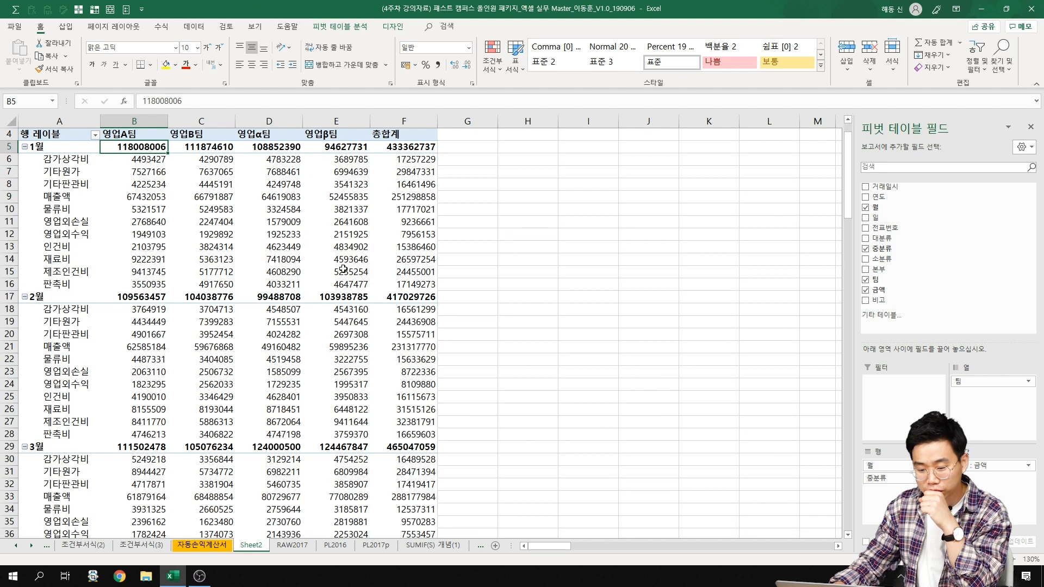
pyautogui.click(194, 28)
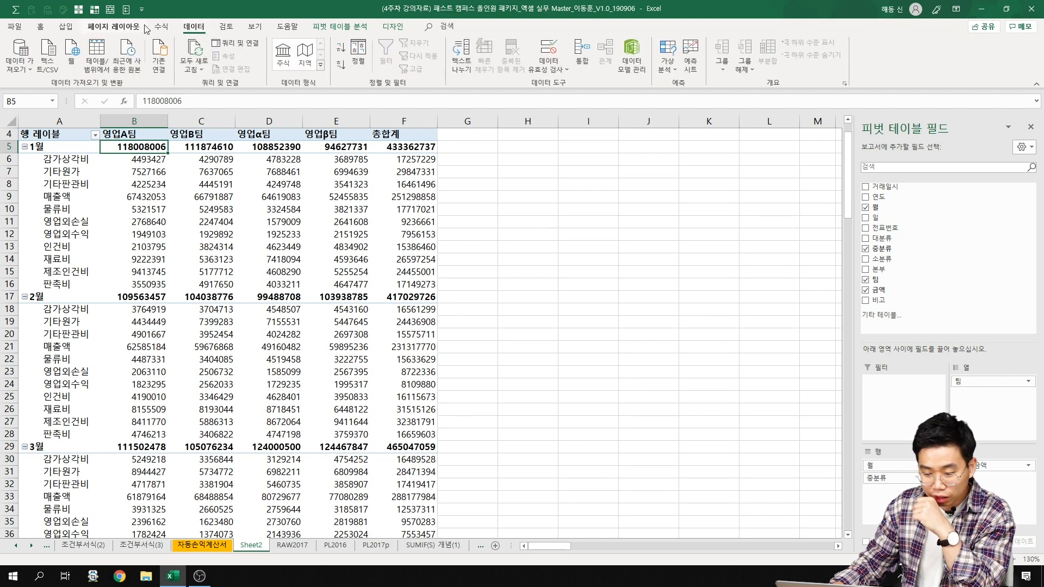
pyautogui.click(350, 23)
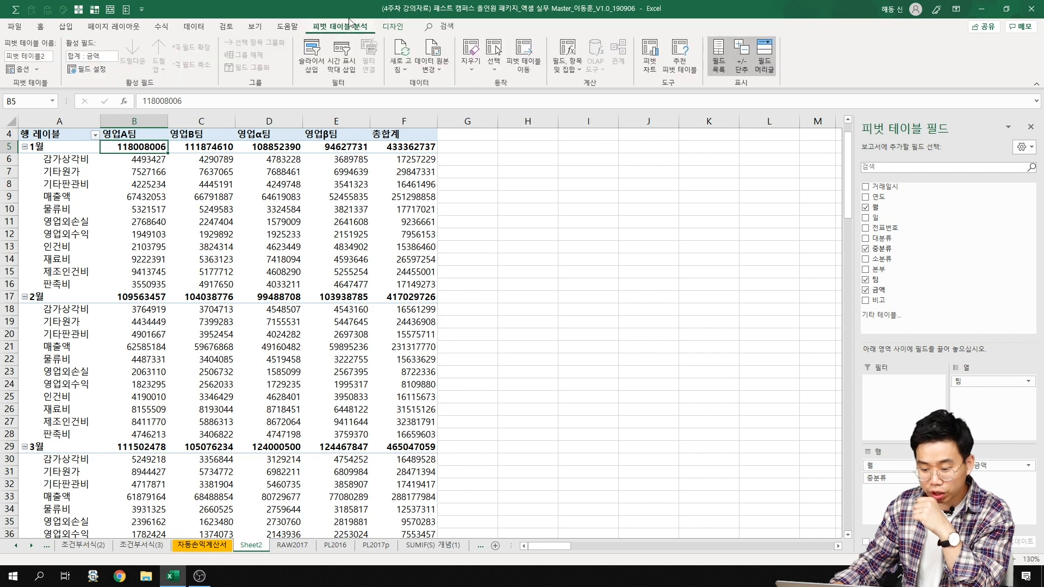
pyautogui.click(393, 28)
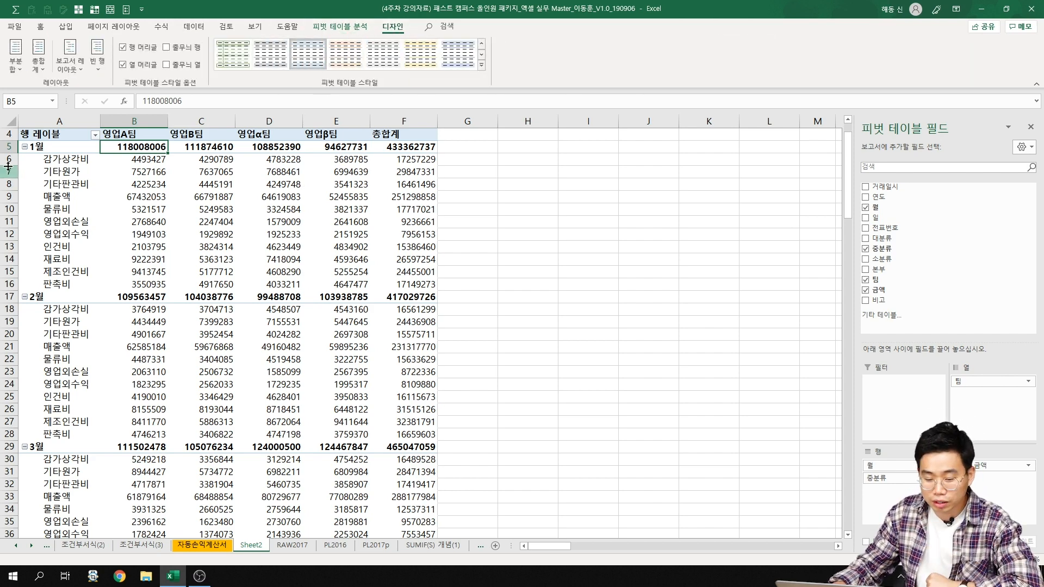
pyautogui.scroll(1, 109, 234)
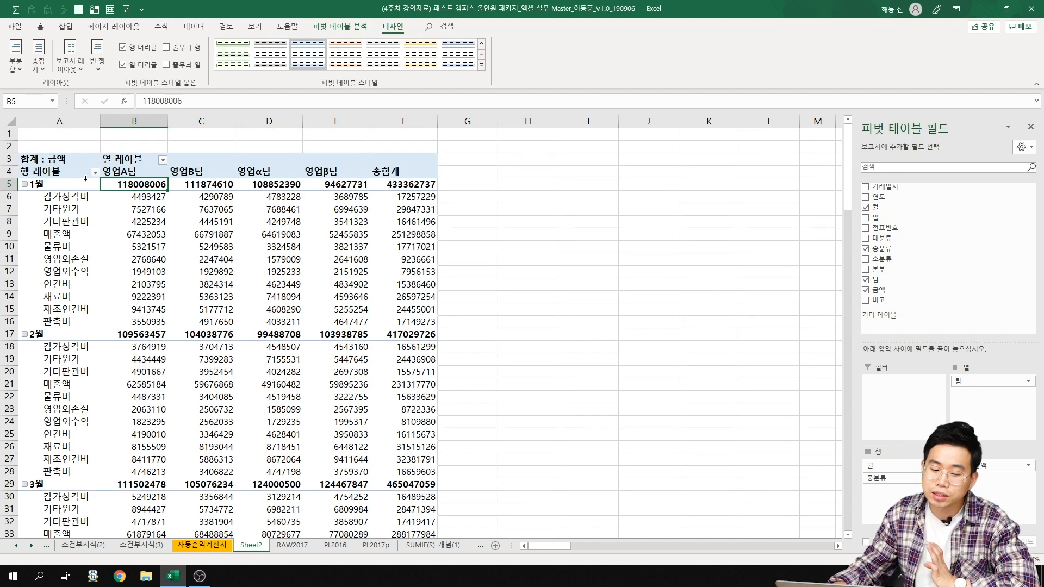
pyautogui.click(177, 230)
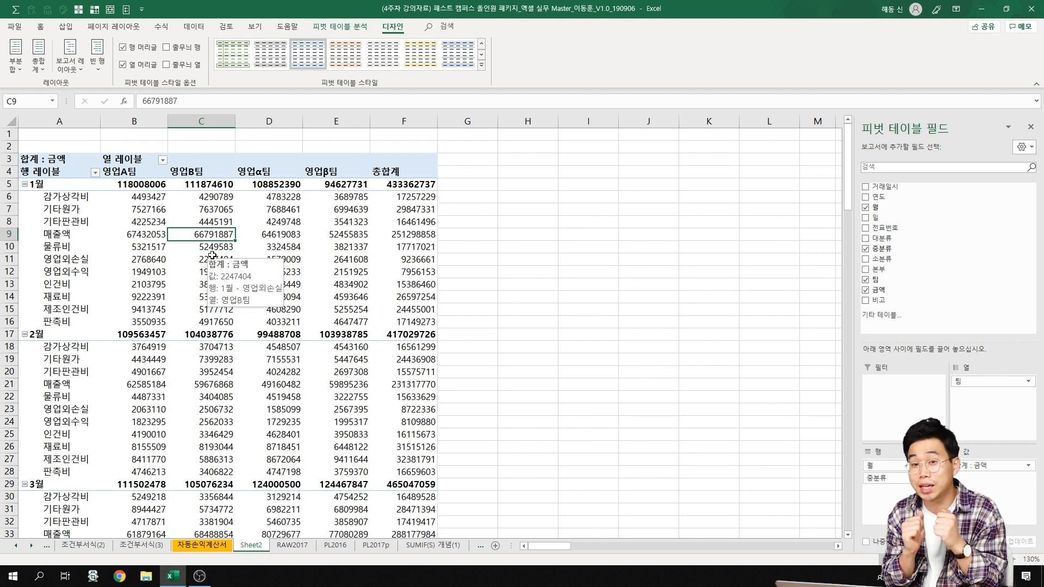
# Copy the entire pivot table and paste it at cell D5 of a new worksheet
pyautogui.click(53, 172)
pyautogui.hotkey('ctrl', 'a')
pyautogui.hotkey('ctrl', 'c')
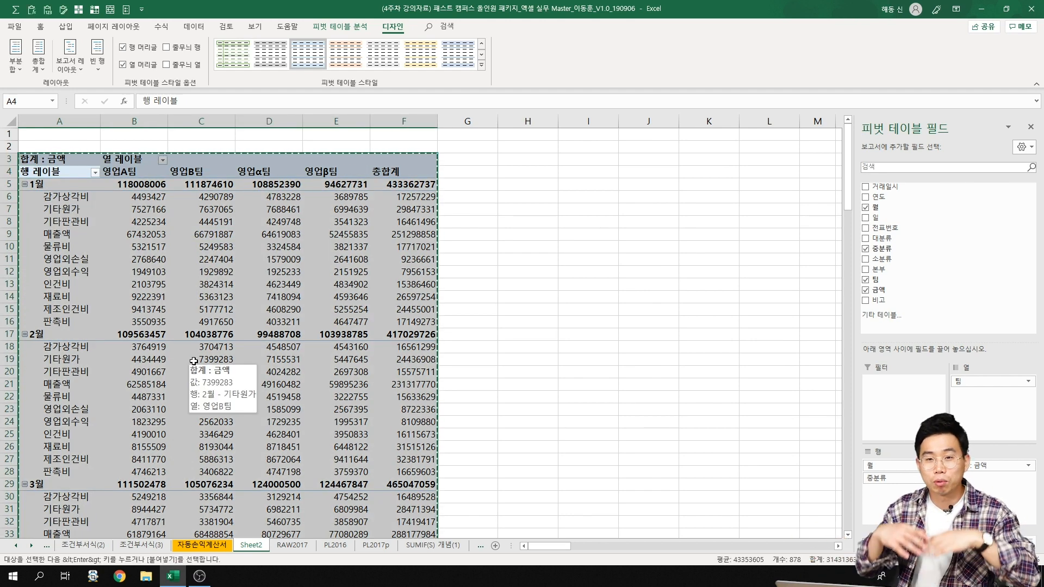
pyautogui.click(496, 547)
pyautogui.click(148, 170)
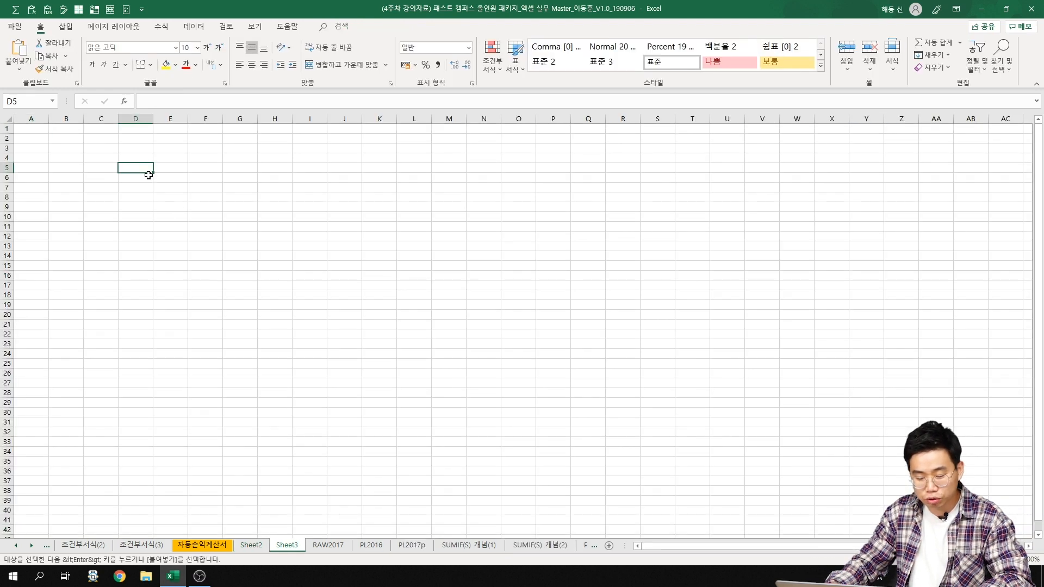
pyautogui.hotkey('ctrl', 'v')
pyautogui.click(262, 253)
pyautogui.click(263, 253)
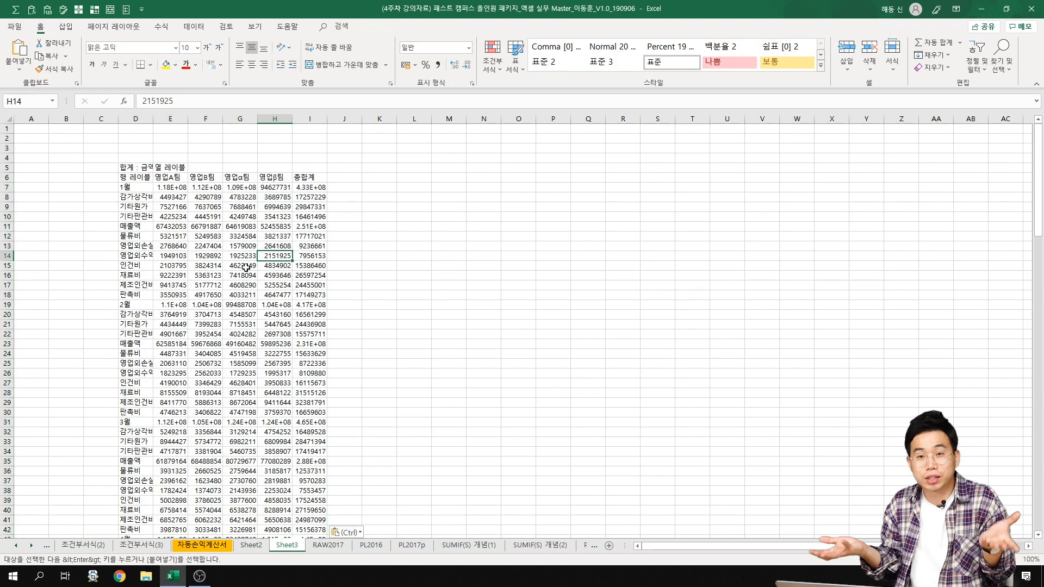
# Auto-fit the widths of columns D through I to the pasted data
pyautogui.moveTo(137, 119); pyautogui.dragTo(330, 118)
pyautogui.doubleClick(329, 118)
pyautogui.click(329, 118)
pyautogui.click(420, 206)
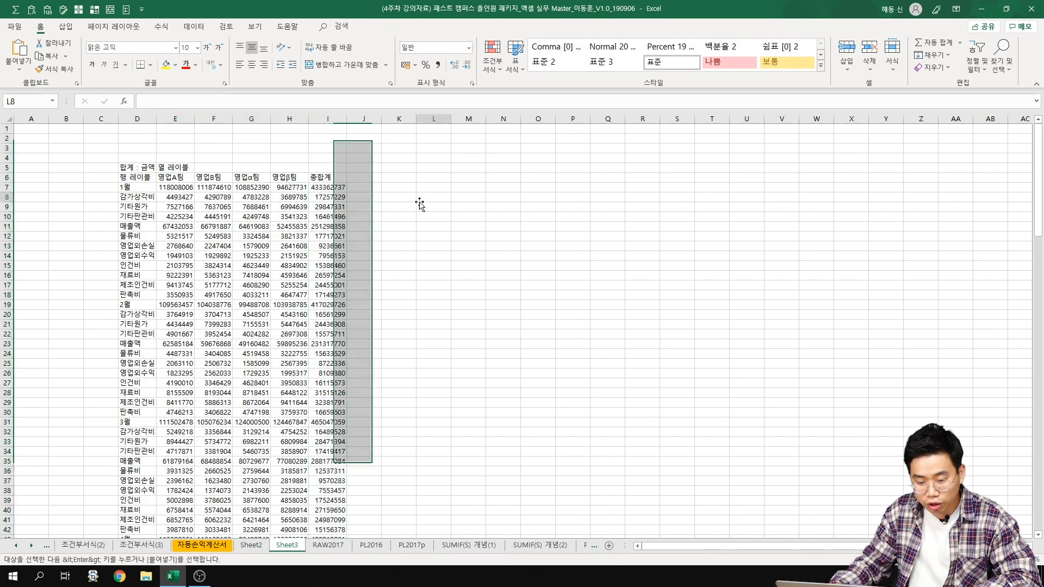
pyautogui.click(328, 227)
pyautogui.click(175, 197)
# Clear the 합계 : 금액 and 열 레이블 cells in D5:E5 and rename the D6 header as 구분
pyautogui.moveTo(151, 167); pyautogui.dragTo(198, 167)
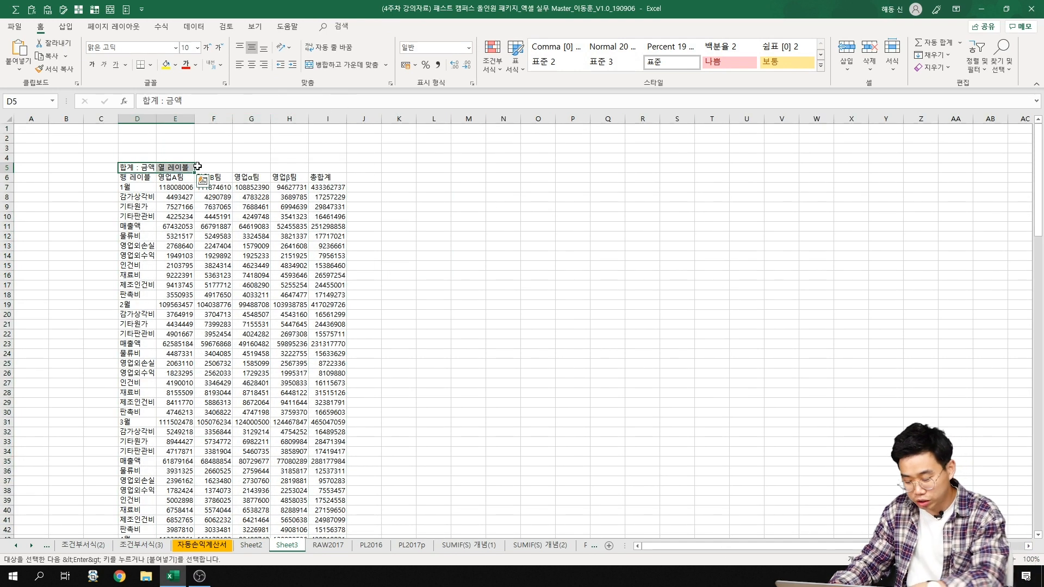
pyautogui.press('Delete')
pyautogui.press('Down')
pyautogui.write('ㄱ')
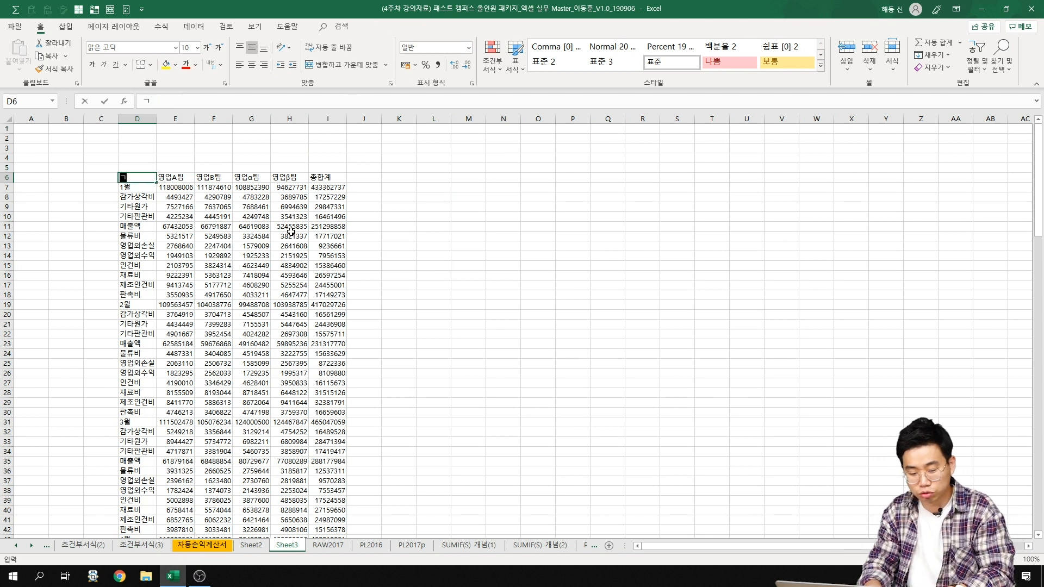
pyautogui.write('구분')
pyautogui.press('Return')
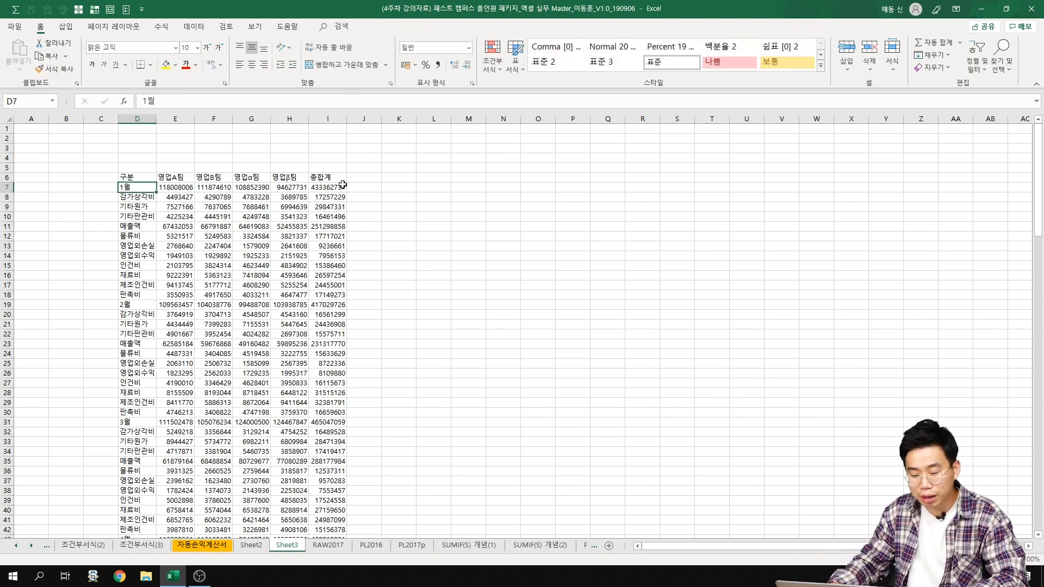
pyautogui.click(170, 170)
# Give the header row D6:I6 top and bottom borders in a heavier solid line and a dark grey fill
pyautogui.moveTo(138, 181); pyautogui.dragTo(330, 178)
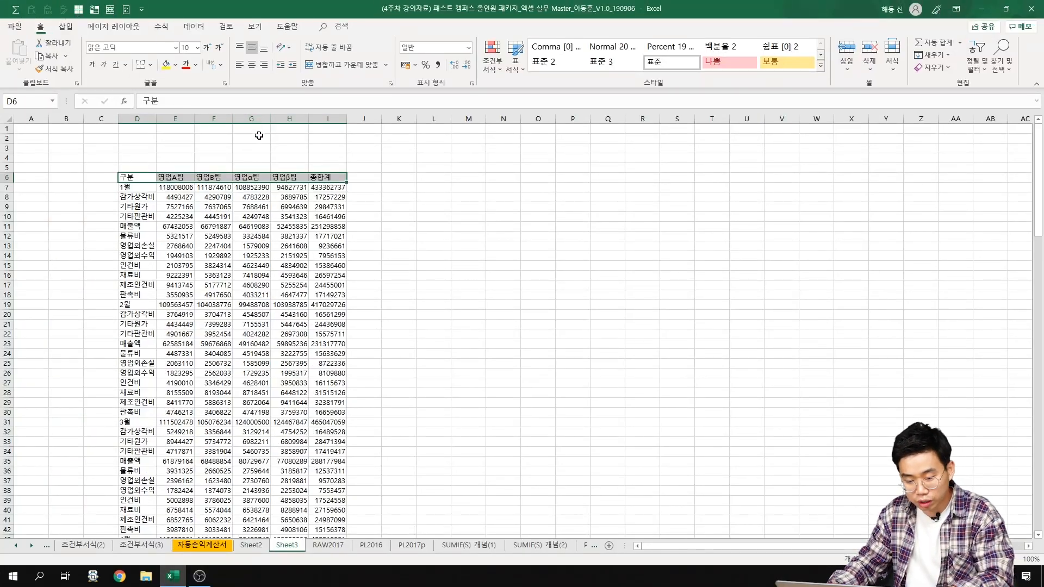
pyautogui.hotkey('ctrl', '1')
pyautogui.click(769, 261)
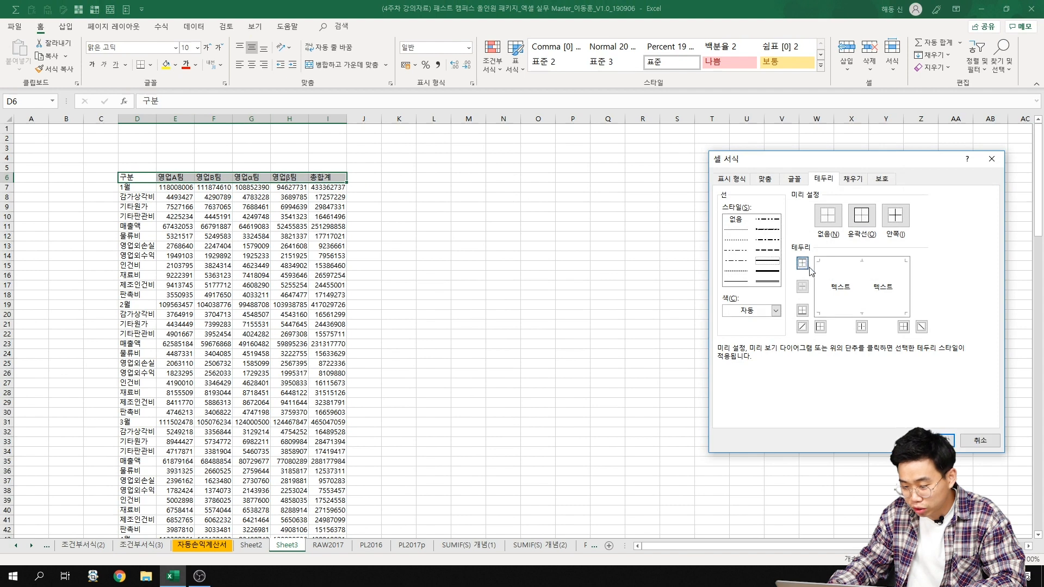
pyautogui.click(803, 310)
pyautogui.click(853, 179)
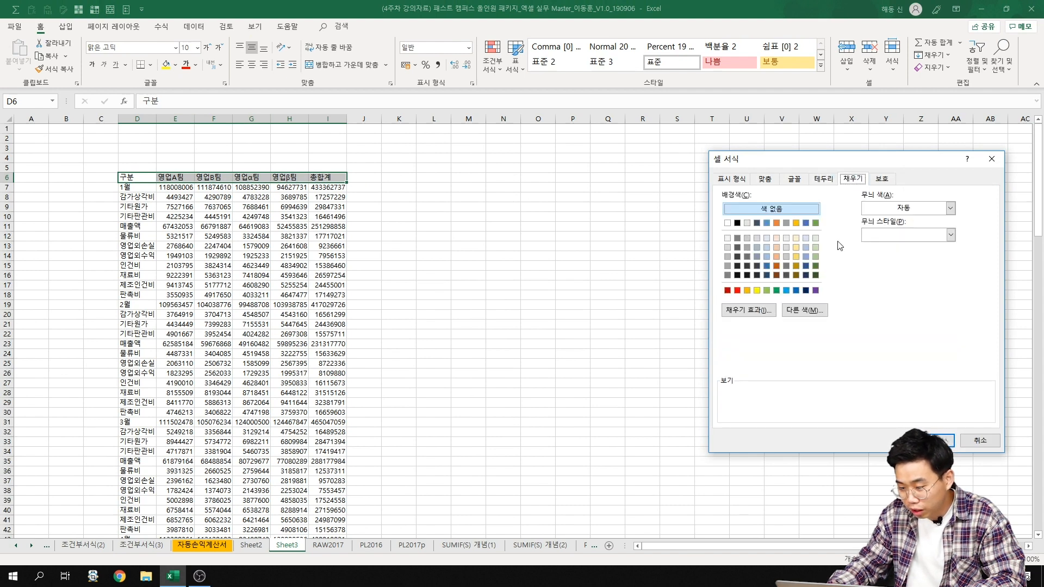
pyautogui.click(738, 257)
# Set the header row's font to bold white and apply the cell formatting
pyautogui.click(732, 179)
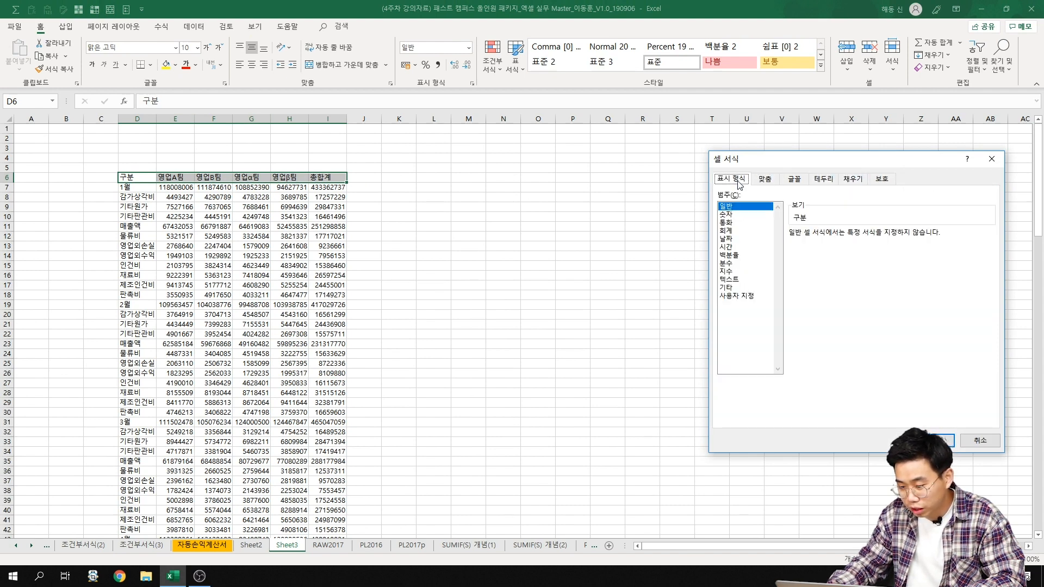
pyautogui.click(796, 179)
pyautogui.click(914, 284)
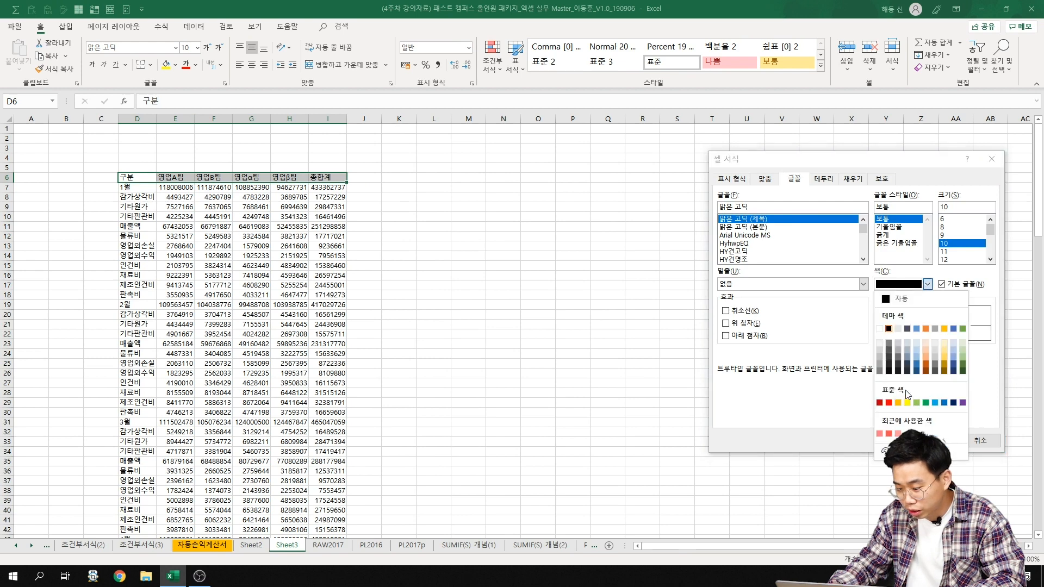
pyautogui.click(880, 329)
pyautogui.click(897, 236)
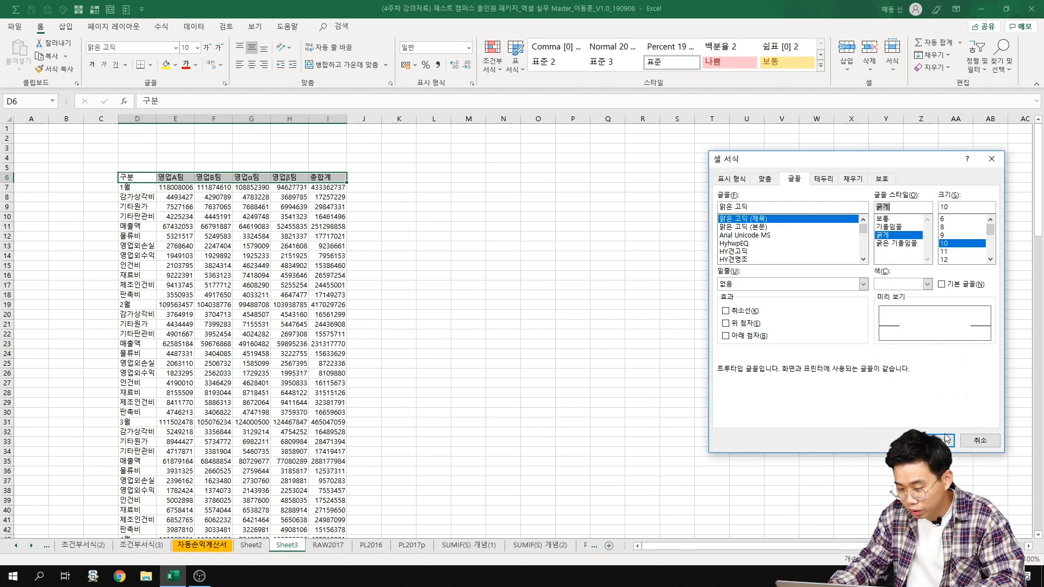
pyautogui.click(943, 441)
pyautogui.click(573, 364)
pyautogui.click(252, 229)
pyautogui.click(175, 217)
pyautogui.click(137, 200)
pyautogui.click(143, 311)
pyautogui.click(145, 295)
pyautogui.click(143, 227)
# Apply solid top and bottom borders to the 1월 total row, D7:I7
pyautogui.moveTo(133, 188); pyautogui.dragTo(345, 190)
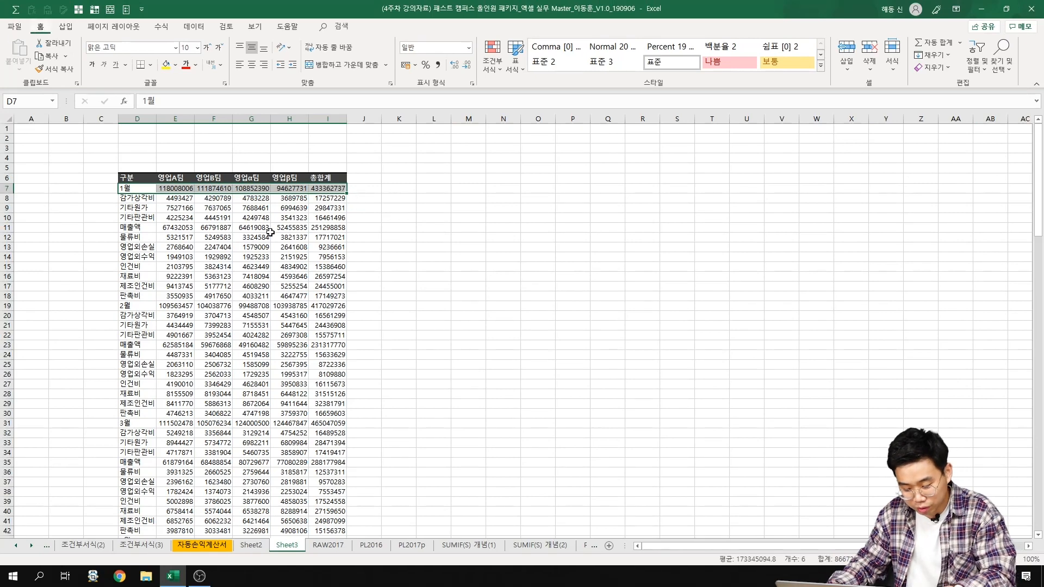
pyautogui.hotkey('ctrl', '1')
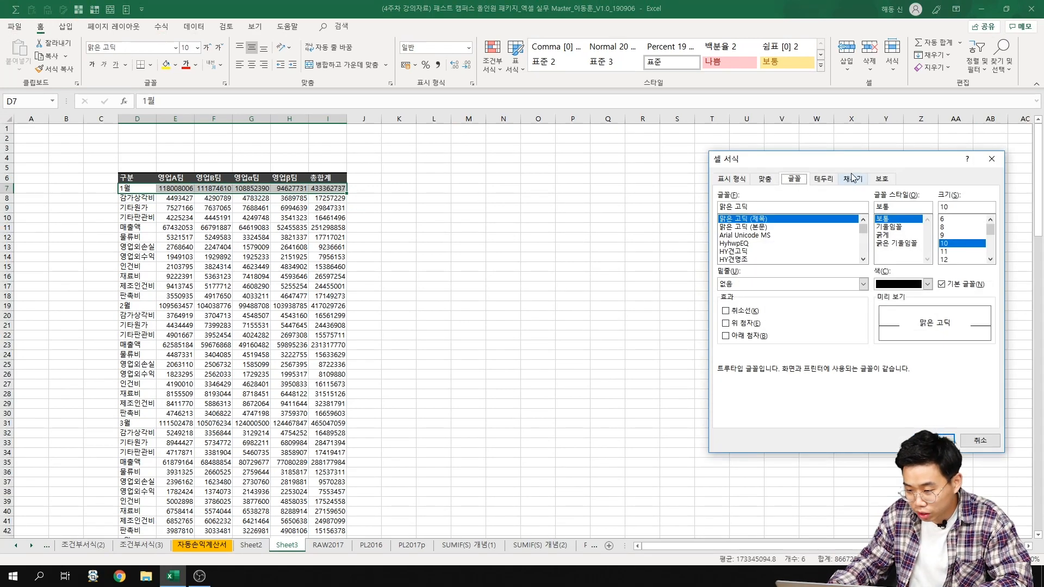
pyautogui.click(824, 179)
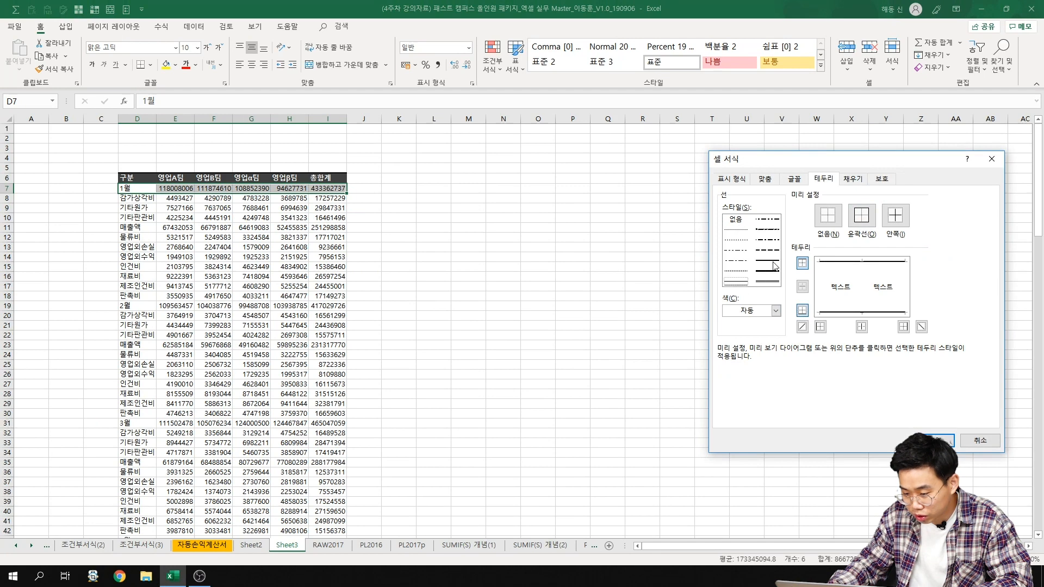
pyautogui.click(944, 440)
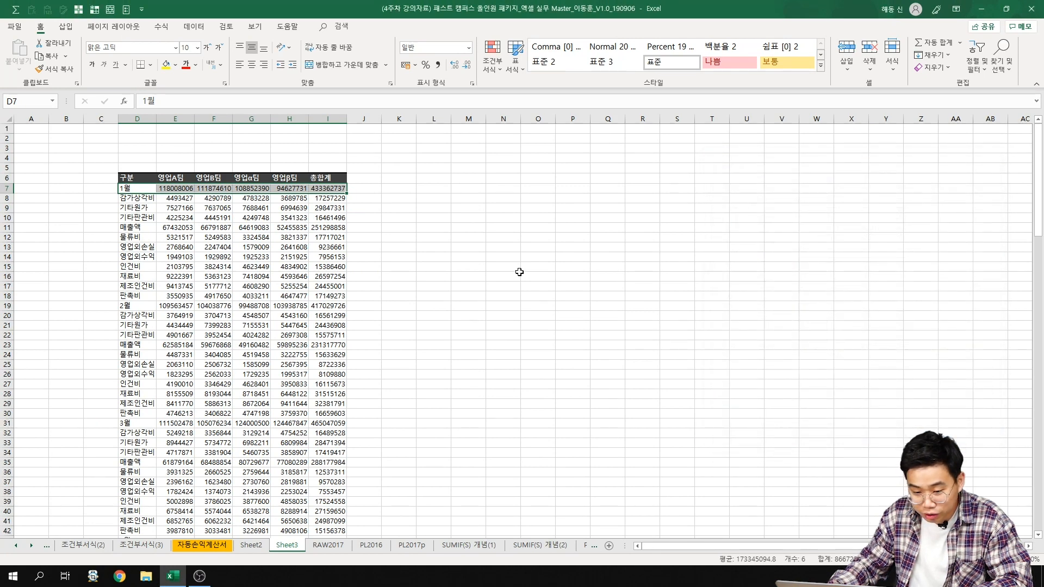
pyautogui.click(503, 276)
# Copy the 1월 total row and paste only its formatting onto the 2월 row
pyautogui.moveTo(128, 193); pyautogui.dragTo(338, 191)
pyautogui.hotkey('ctrl', 'c')
pyautogui.click(143, 305)
pyautogui.hotkey('alt', '4')
pyautogui.click(400, 400)
pyautogui.click(251, 346)
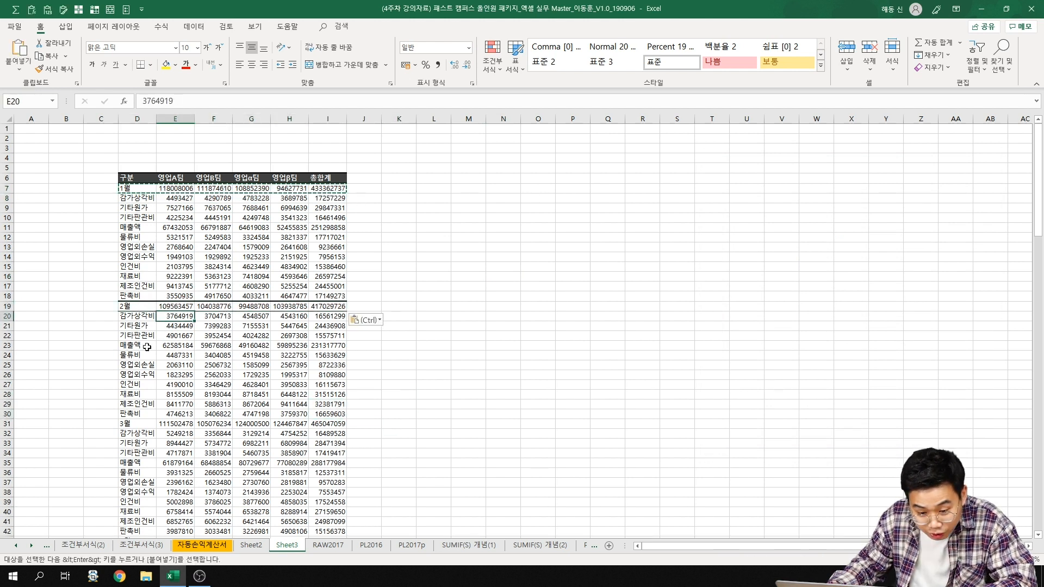
# Paste the copied 1월 row formatting onto the 3월, 4월, 5월 and 6월 total rows
pyautogui.click(137, 424)
pyautogui.hotkey('alt', '4')
pyautogui.scroll(-4, 139, 433)
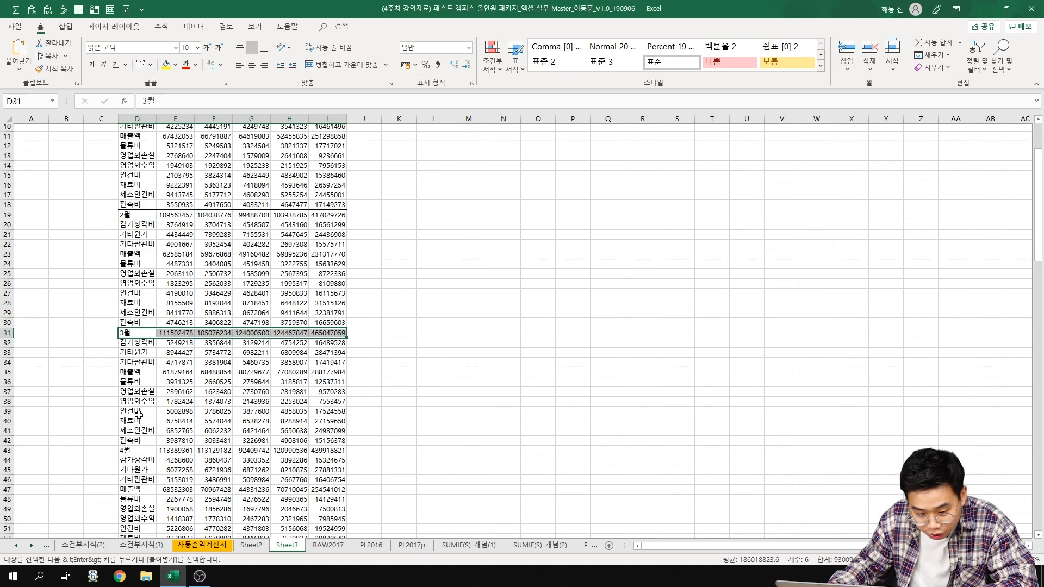
pyautogui.scroll(-4, 148, 420)
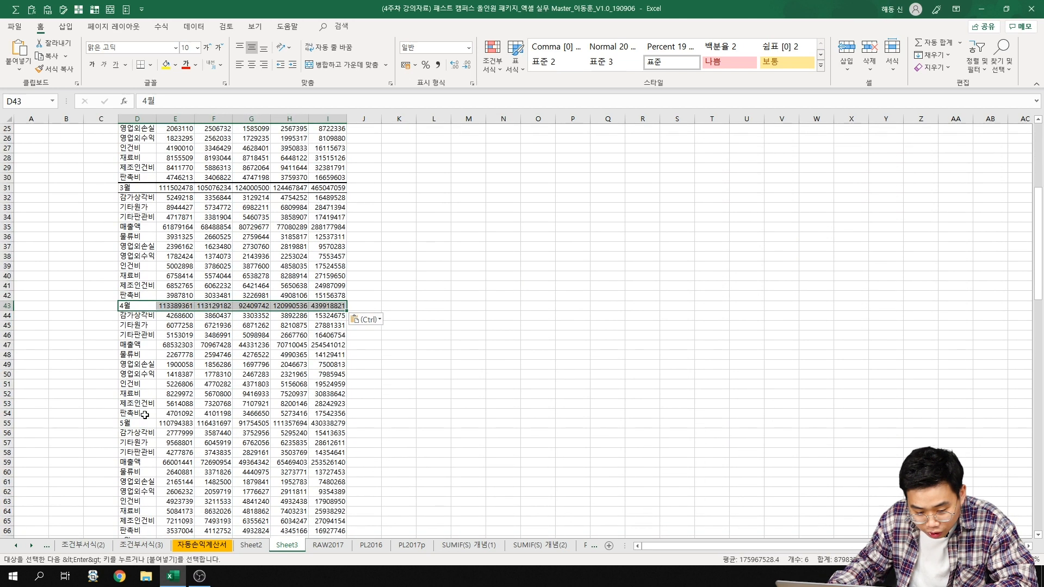
pyautogui.click(146, 426)
pyautogui.hotkey('ctrl', 'v')
pyautogui.scroll(-4, 147, 427)
pyautogui.click(144, 423)
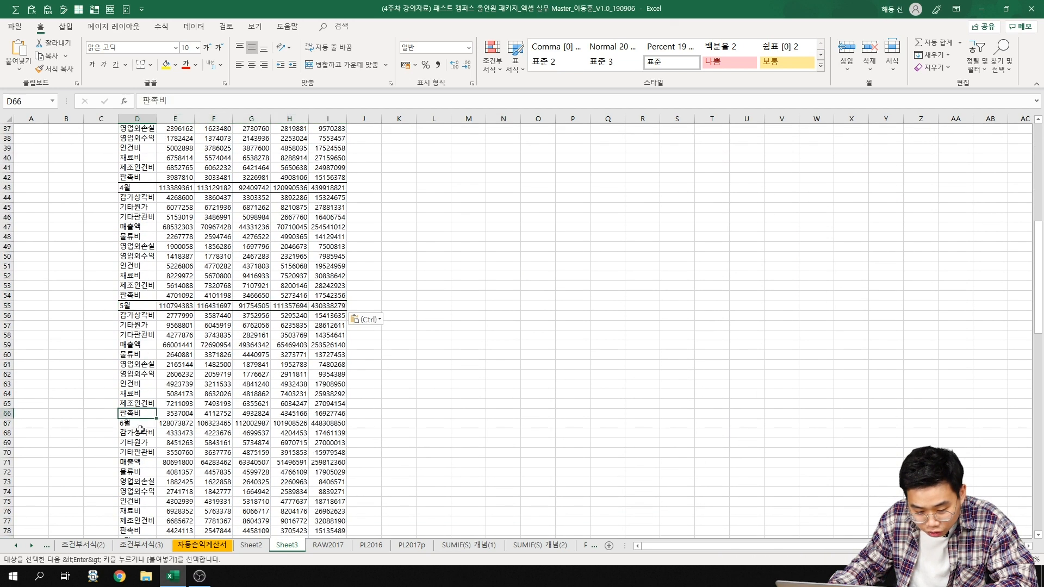
pyautogui.hotkey('ctrl', 'v')
# Paste the copied 1월 row formatting onto the 7월, 8월 and 9월 total rows
pyautogui.scroll(-6, 143, 424)
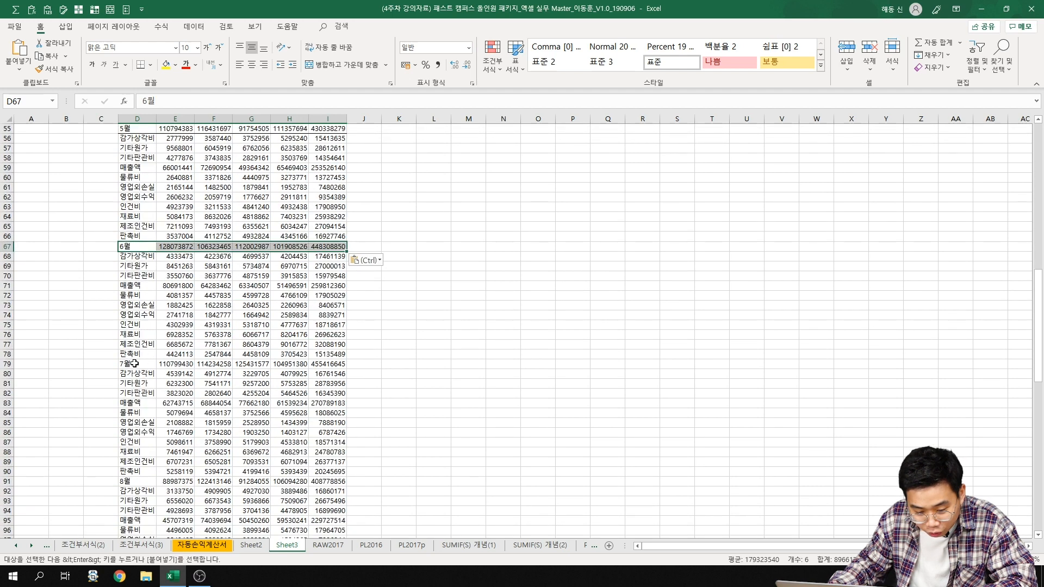
pyautogui.click(136, 365)
pyautogui.hotkey('ctrl', 'v')
pyautogui.scroll(-3, 139, 374)
pyautogui.click(152, 394)
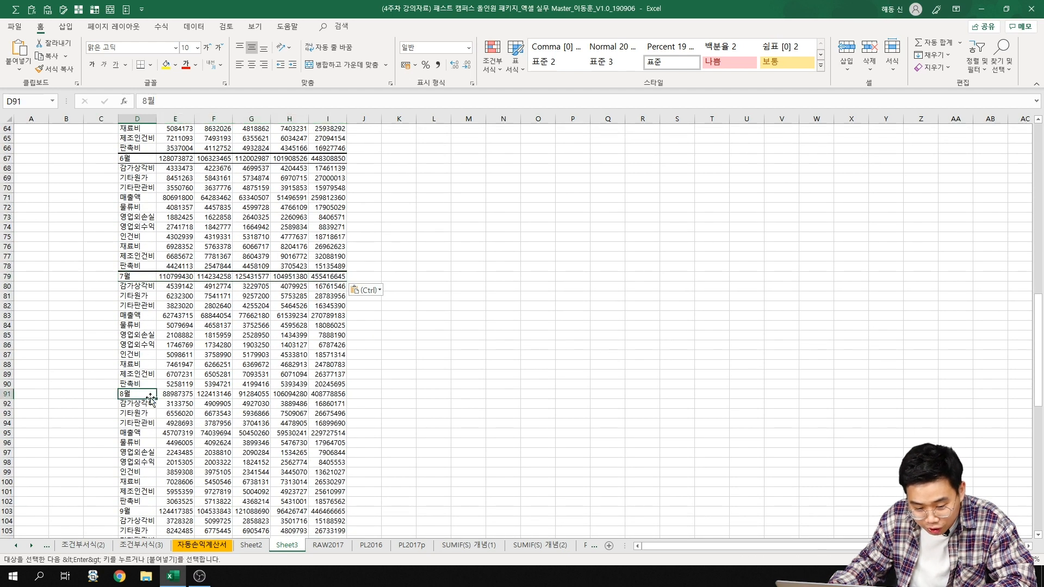
pyautogui.hotkey('ctrl', 'v')
pyautogui.scroll(-2, 151, 425)
pyautogui.click(142, 454)
pyautogui.scroll(-6, 142, 435)
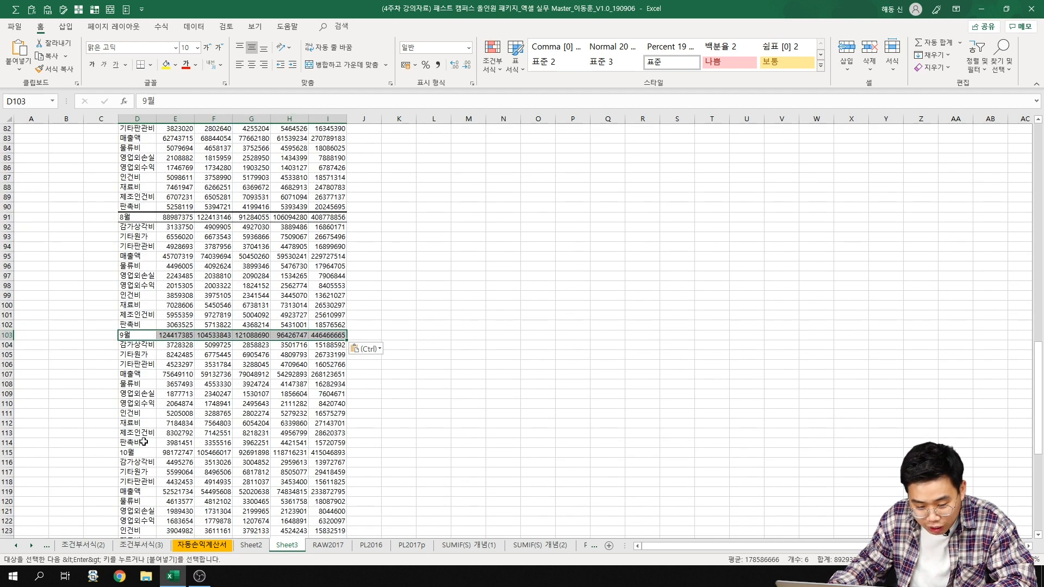
pyautogui.hotkey('ctrl', 'v')
# Paste the copied 1월 row formatting onto the 10월, 11월 and 12월 total rows
pyautogui.click(140, 393)
pyautogui.hotkey('ctrl', 'v')
pyautogui.scroll(-5, 153, 427)
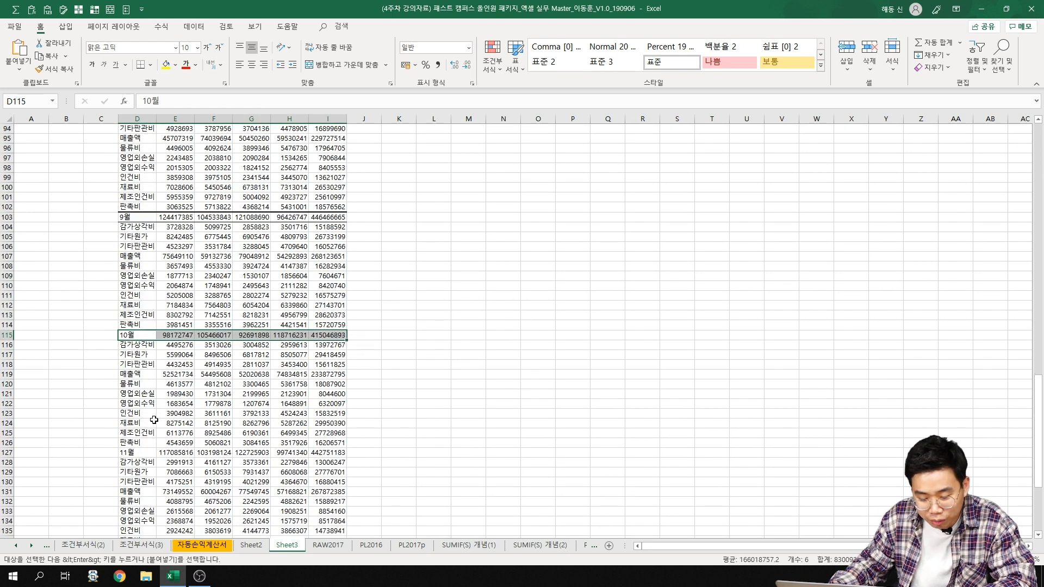
pyautogui.click(142, 365)
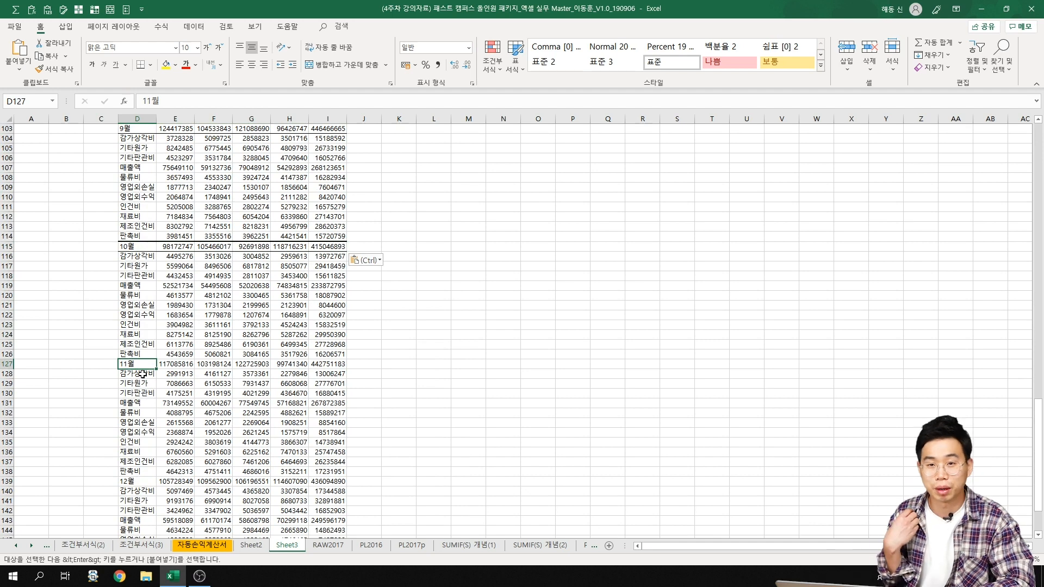
pyautogui.hotkey('ctrl', 'v')
pyautogui.scroll(-2, 144, 406)
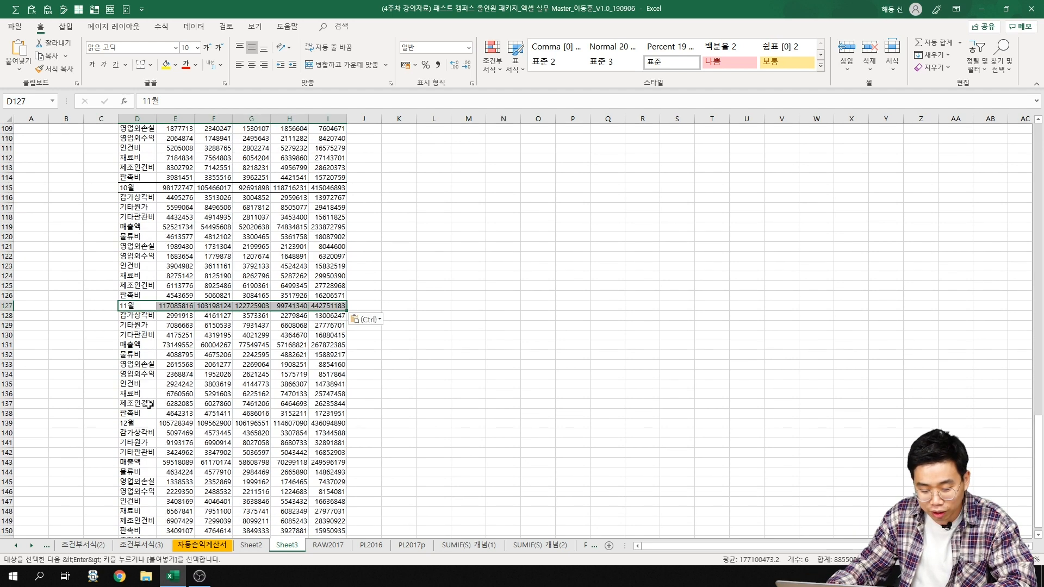
pyautogui.click(141, 425)
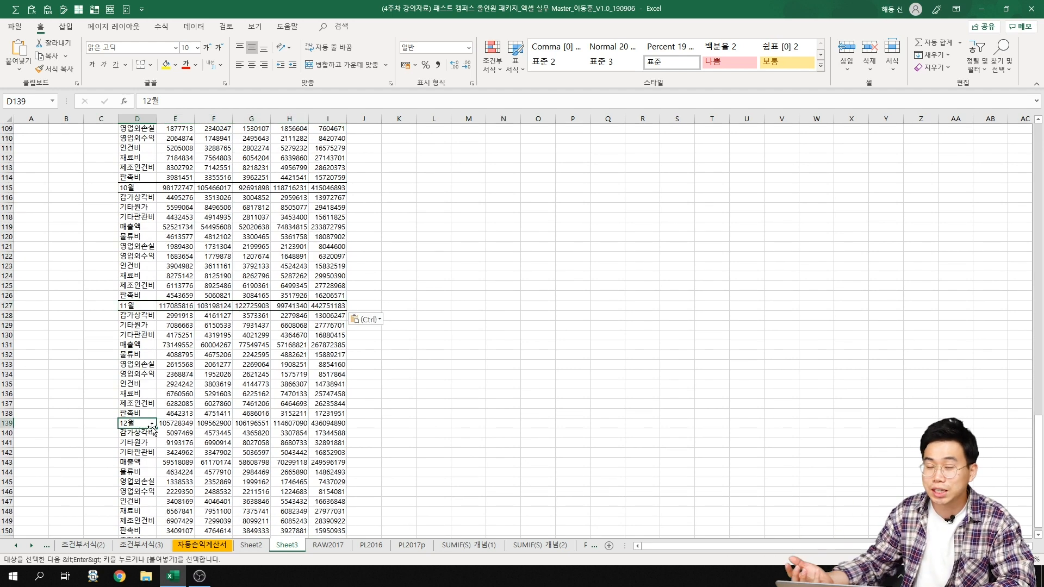
pyautogui.hotkey('ctrl', 'v')
# Apply the comma number style to all the amounts in E7:I151
pyautogui.scroll(18, 152, 430)
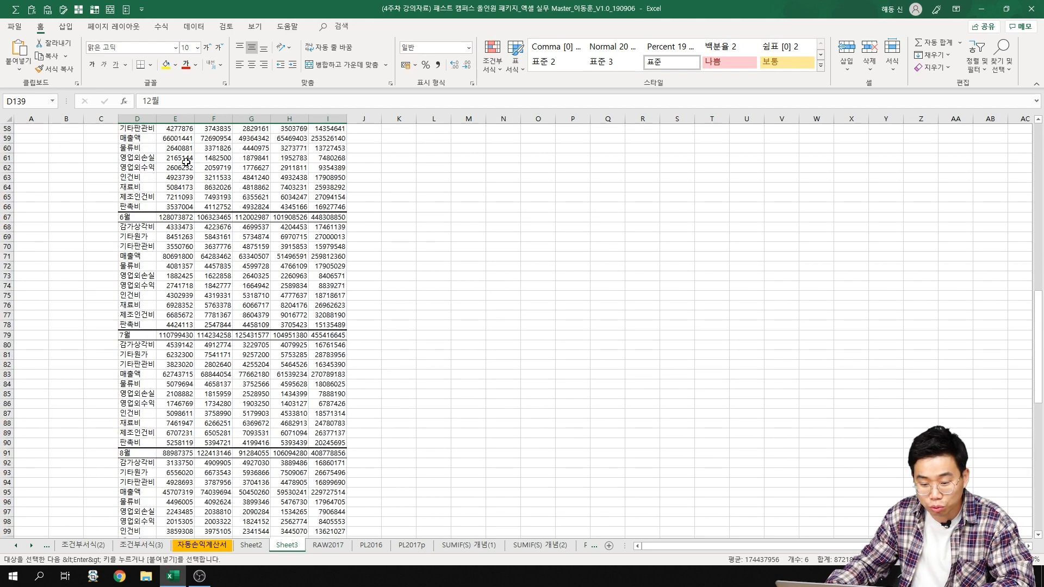
pyautogui.scroll(18, 176, 189)
pyautogui.click(172, 179)
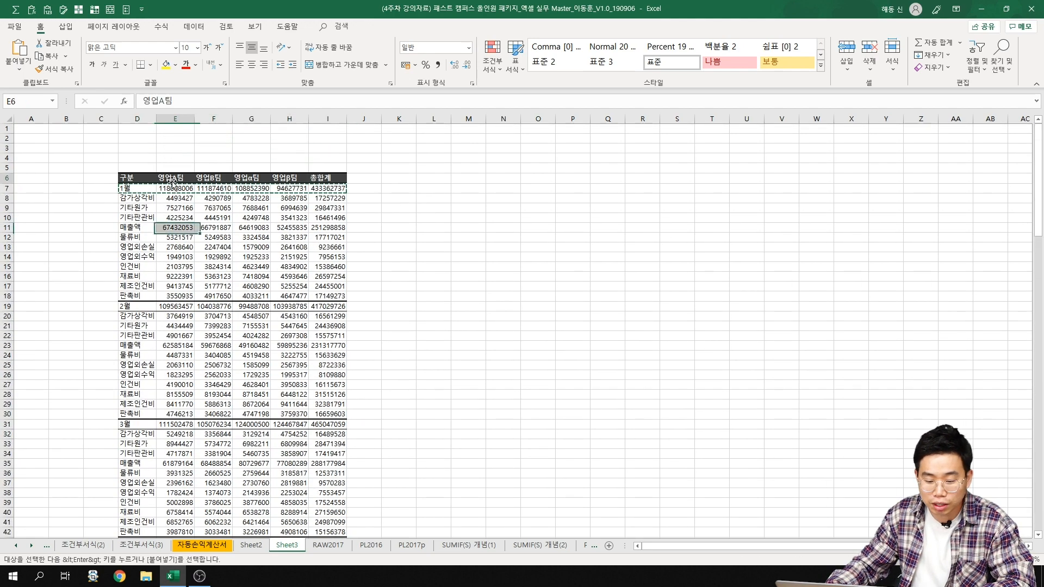
pyautogui.press('Down')
pyautogui.hotkey('ctrl', 'shift', 'Right')
pyautogui.hotkey('ctrl', 'shift', 'Down')
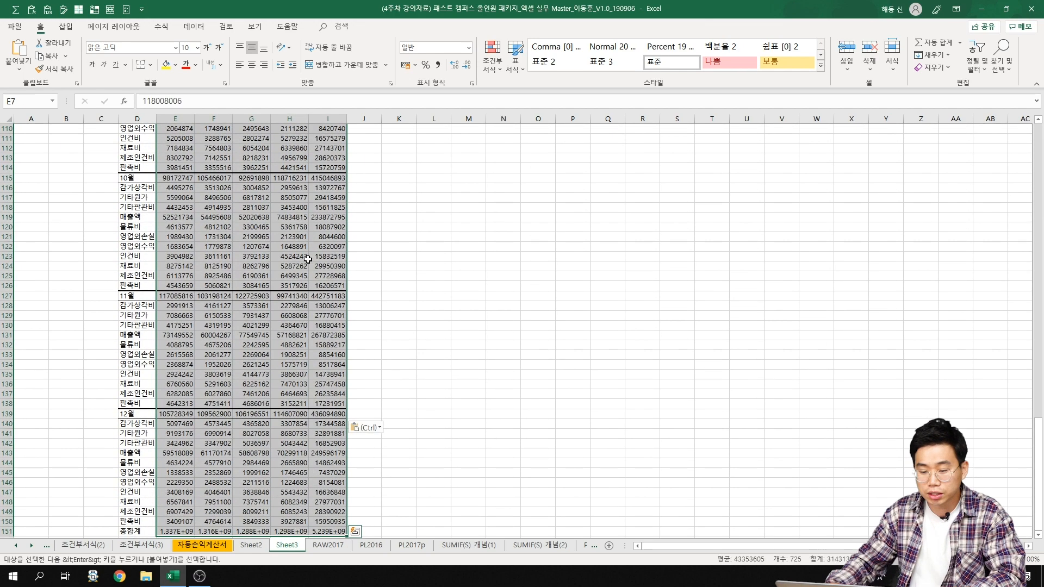
pyautogui.click(438, 66)
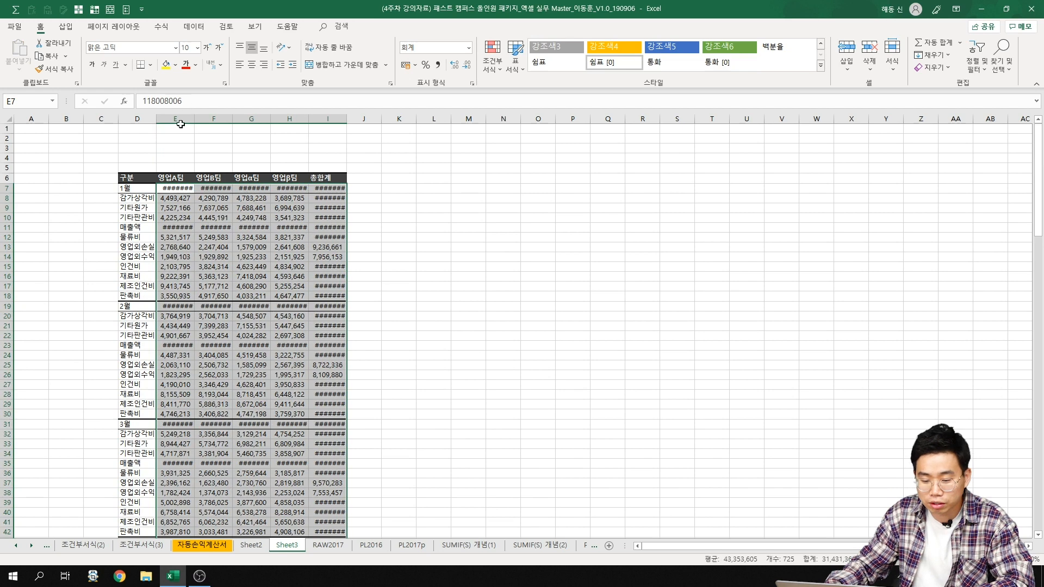
# Auto-fit the widths of columns E through I to their contents
pyautogui.moveTo(181, 124); pyautogui.dragTo(328, 121)
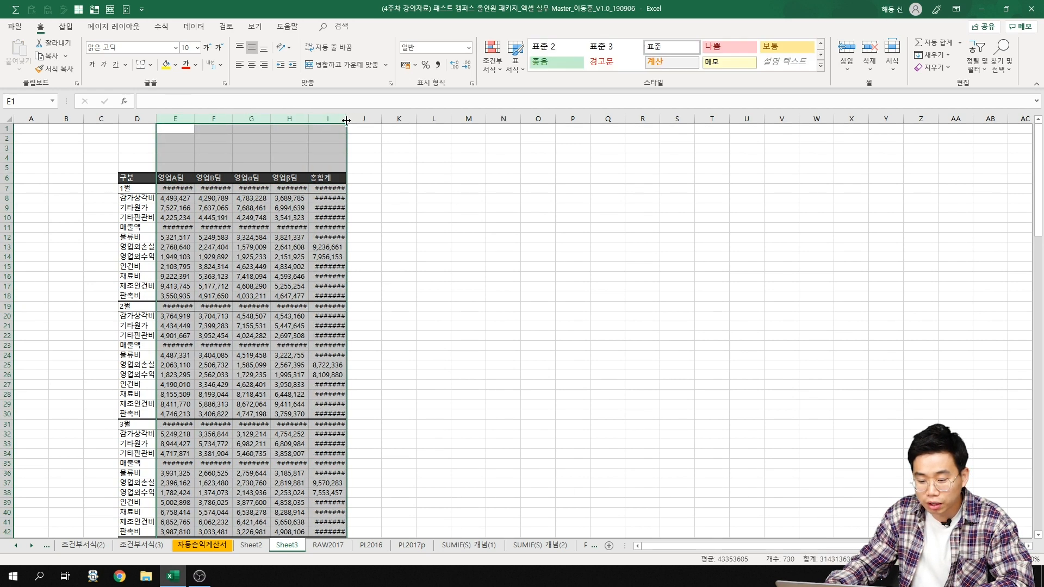
pyautogui.doubleClick(346, 121)
pyautogui.click(394, 259)
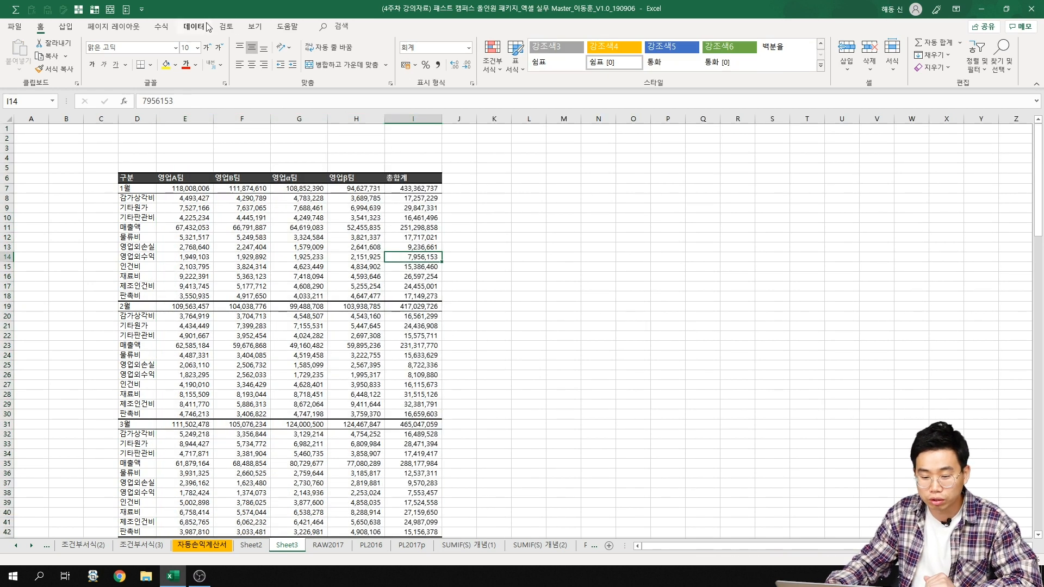
# Hide the gridlines on Sheet3
pyautogui.click(255, 26)
pyautogui.click(157, 65)
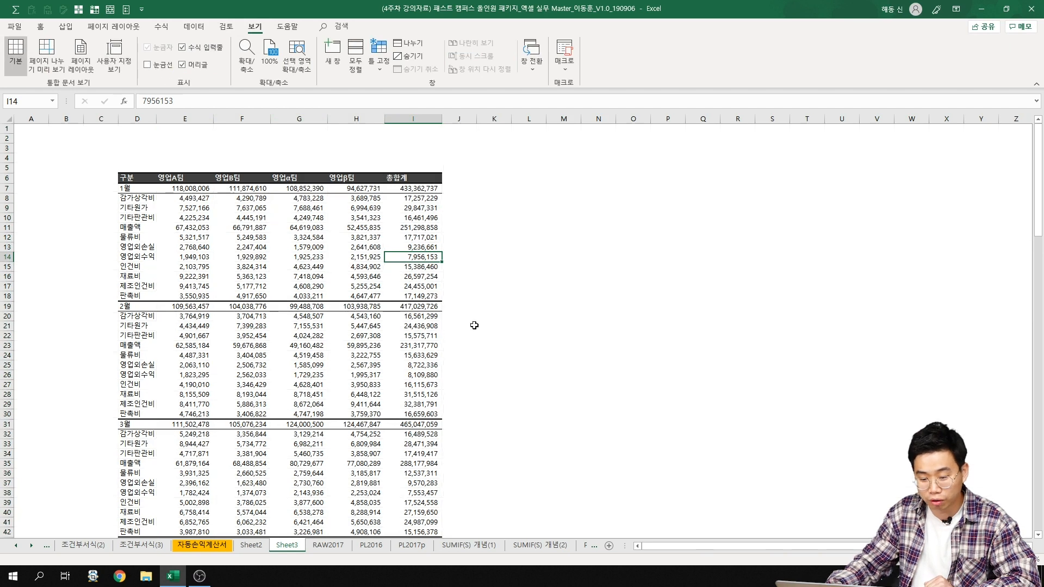
pyautogui.click(479, 333)
pyautogui.scroll(3, 438, 275)
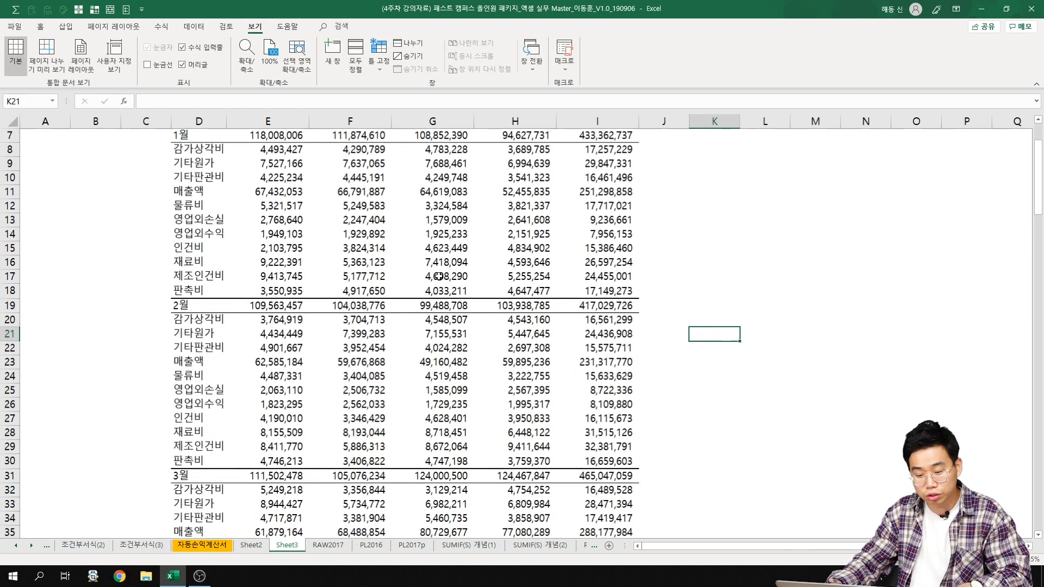
pyautogui.scroll(2, 439, 275)
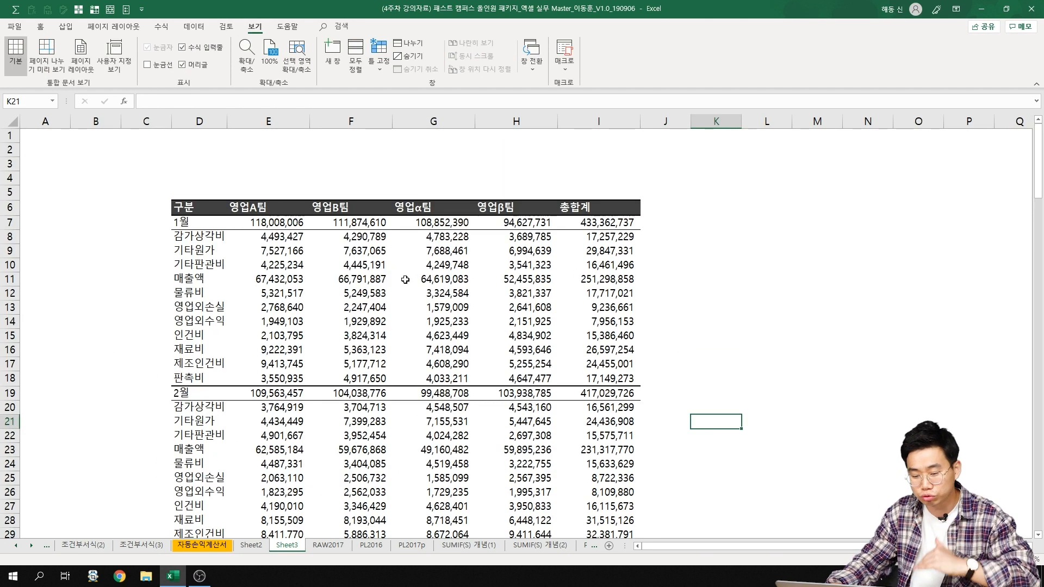
# Make the 구분 label column bold from D6 down to the 총합계 row
pyautogui.click(191, 206)
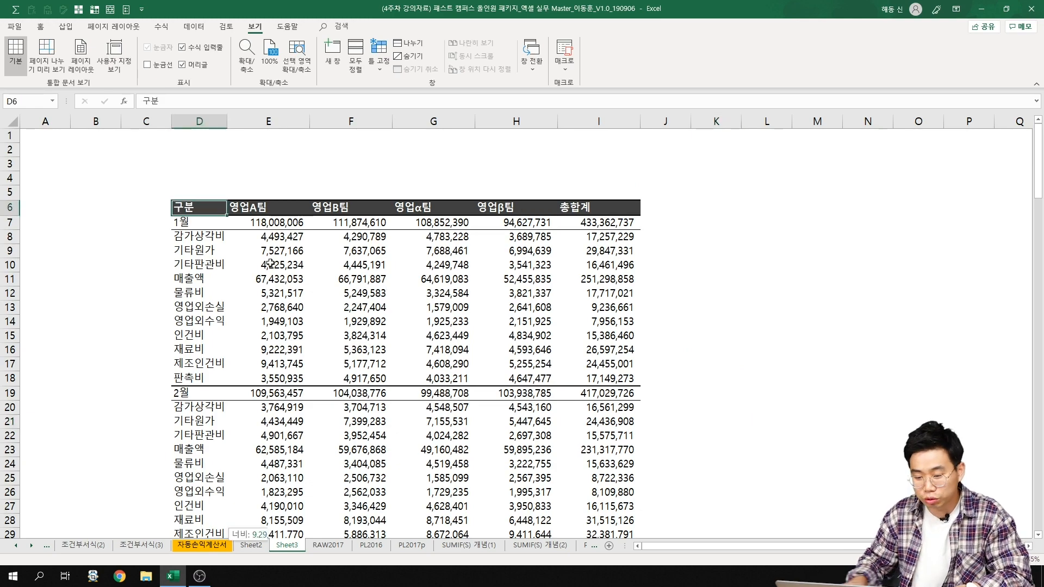
pyautogui.hotkey('ctrl', 'shift', 'Down')
pyautogui.click(40, 26)
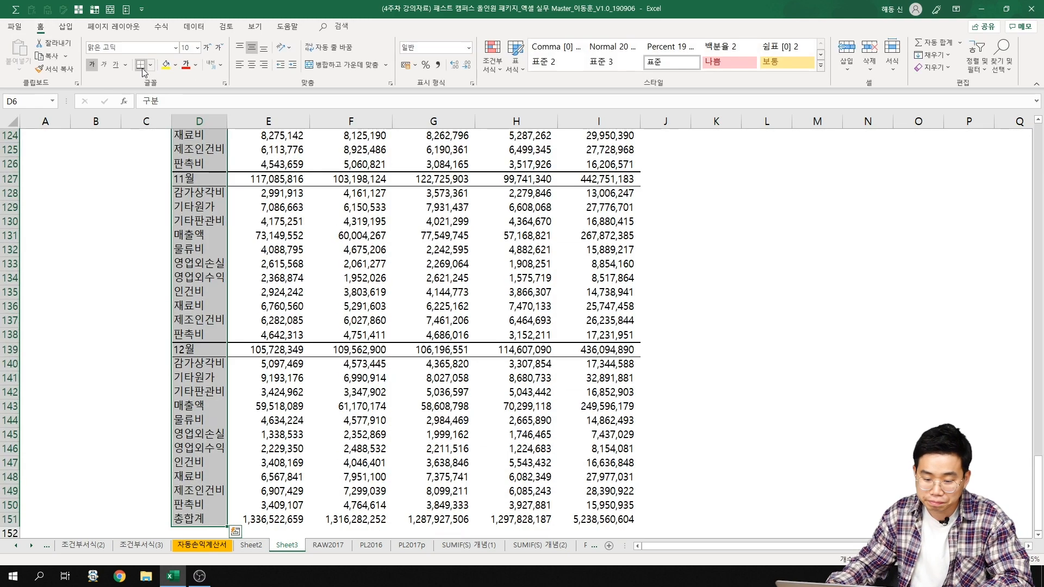
pyautogui.click(92, 65)
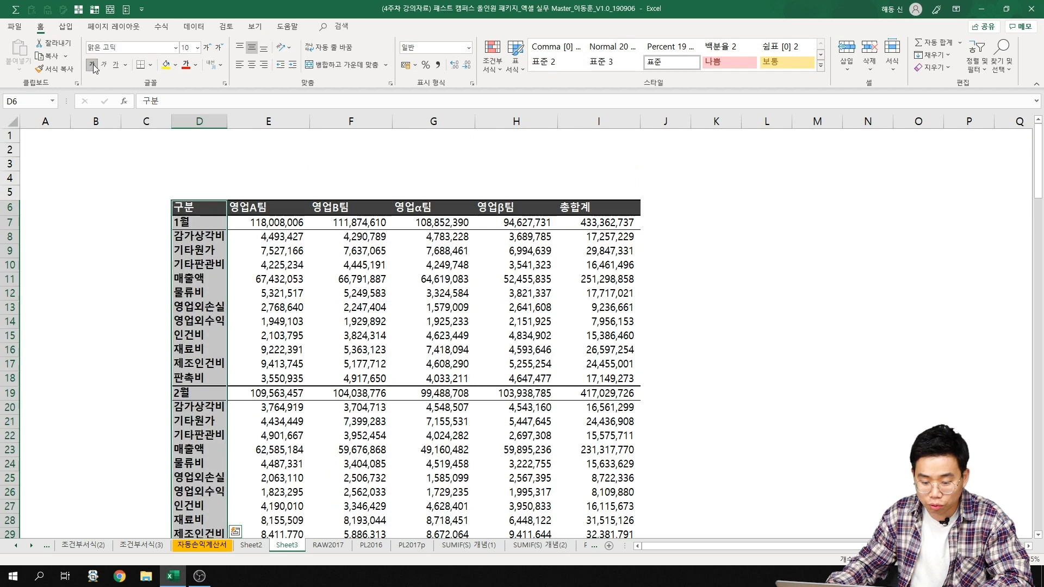
pyautogui.click(593, 336)
pyautogui.click(288, 318)
pyautogui.scroll(-1, 293, 184)
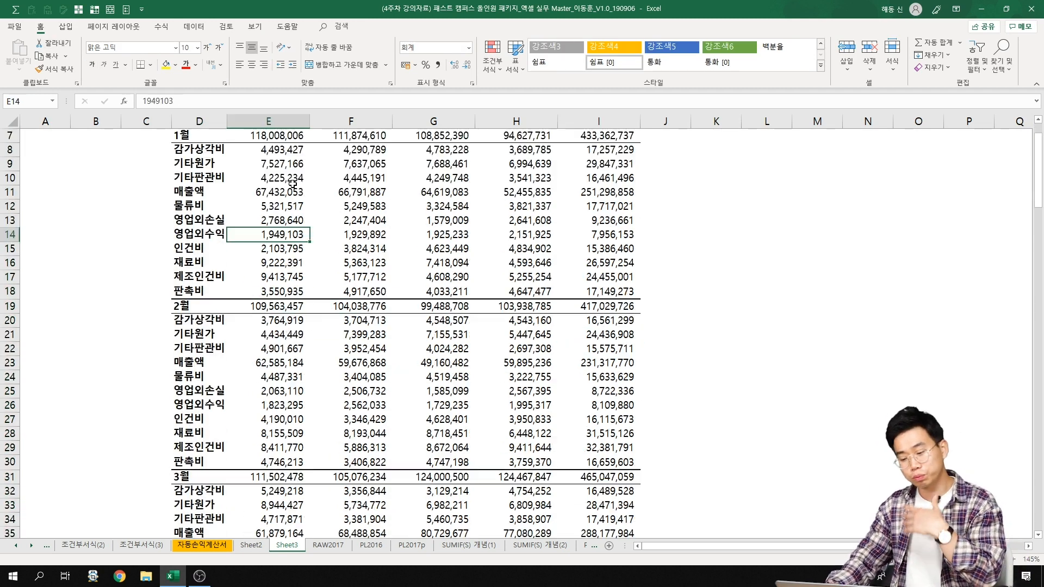
pyautogui.scroll(1, 293, 185)
pyautogui.click(591, 335)
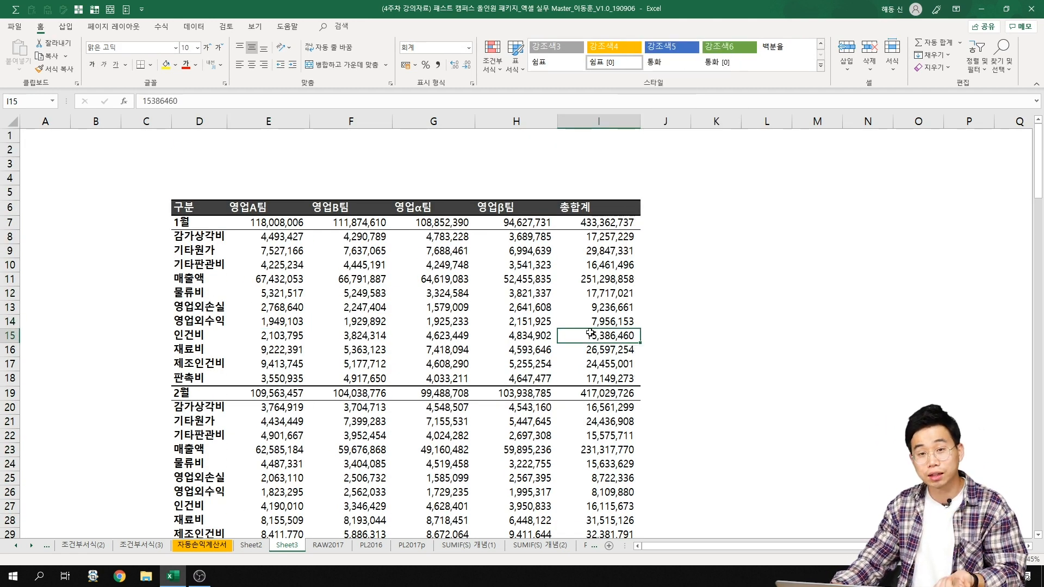
pyautogui.click(548, 348)
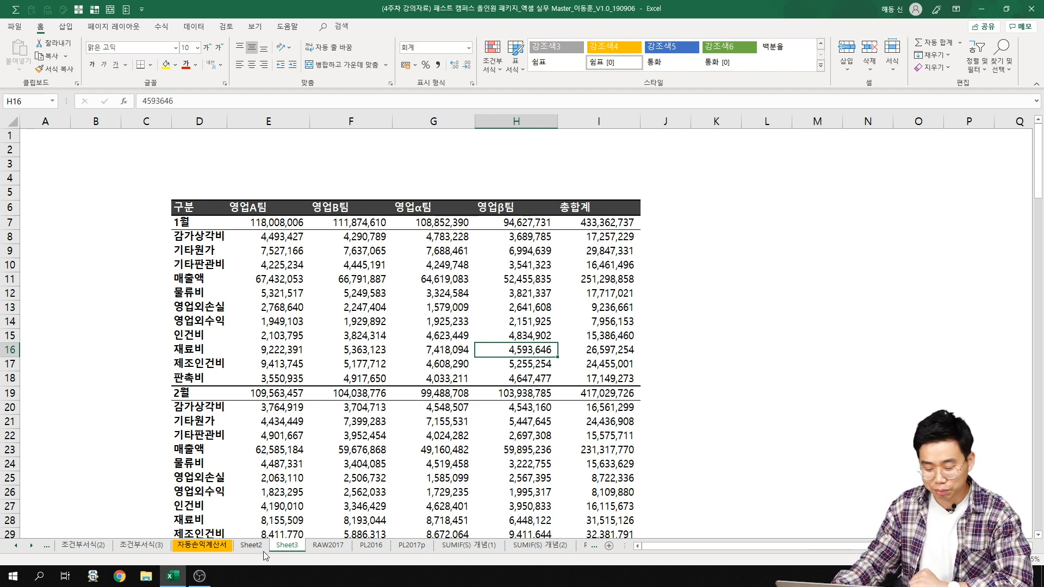
# Review the RAW2017 source data alongside the pivot table on Sheet2 and its formatted copy on Sheet3
pyautogui.click(338, 549)
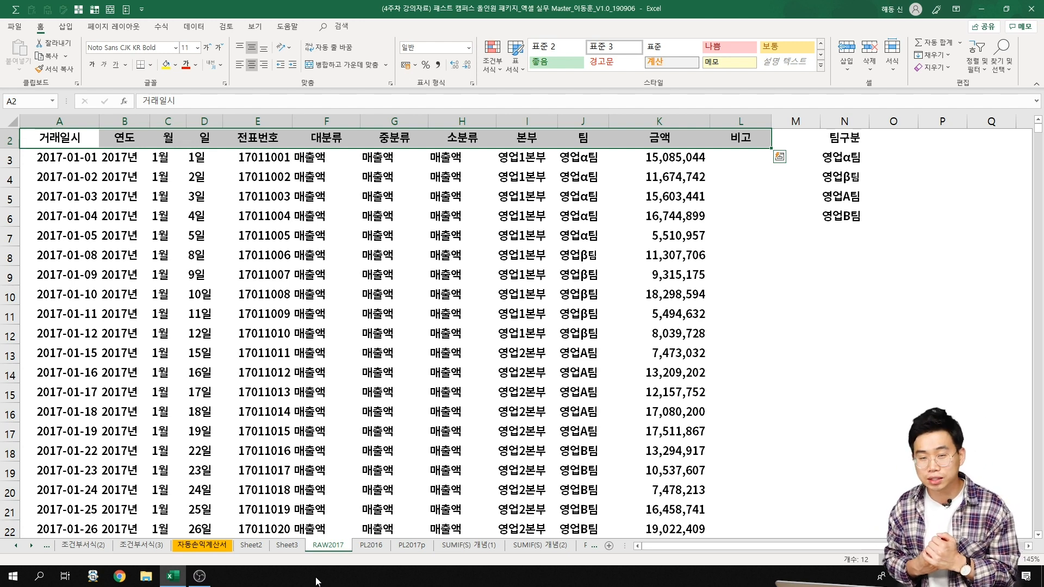
pyautogui.click(262, 547)
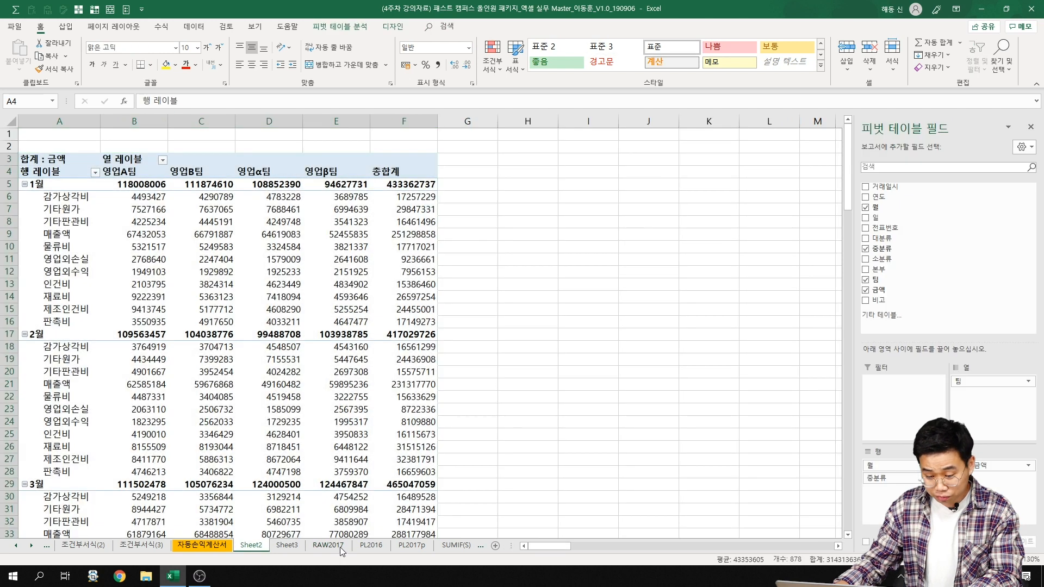
pyautogui.click(333, 548)
pyautogui.click(510, 365)
pyautogui.click(287, 546)
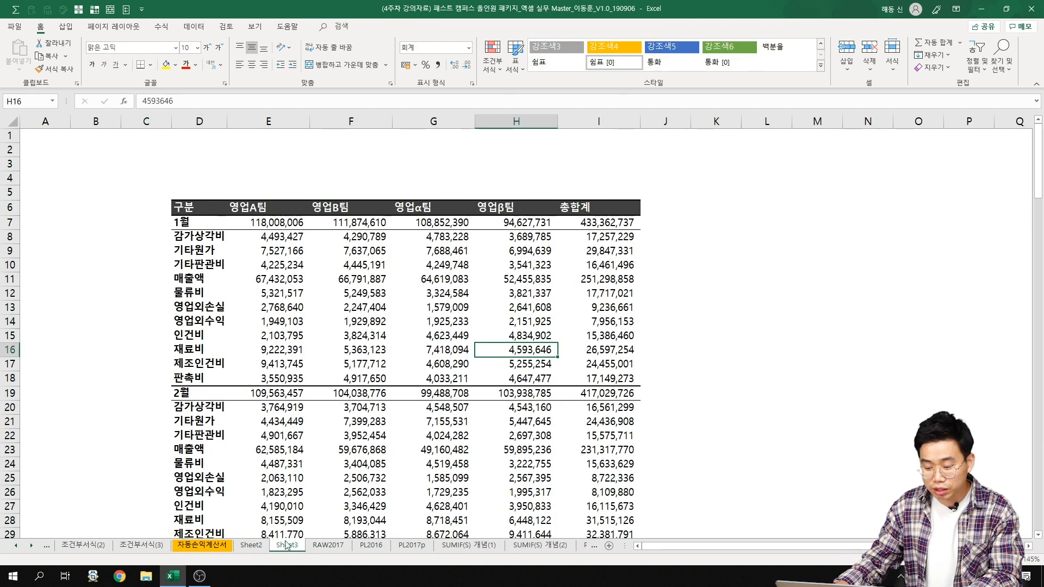
pyautogui.click(264, 547)
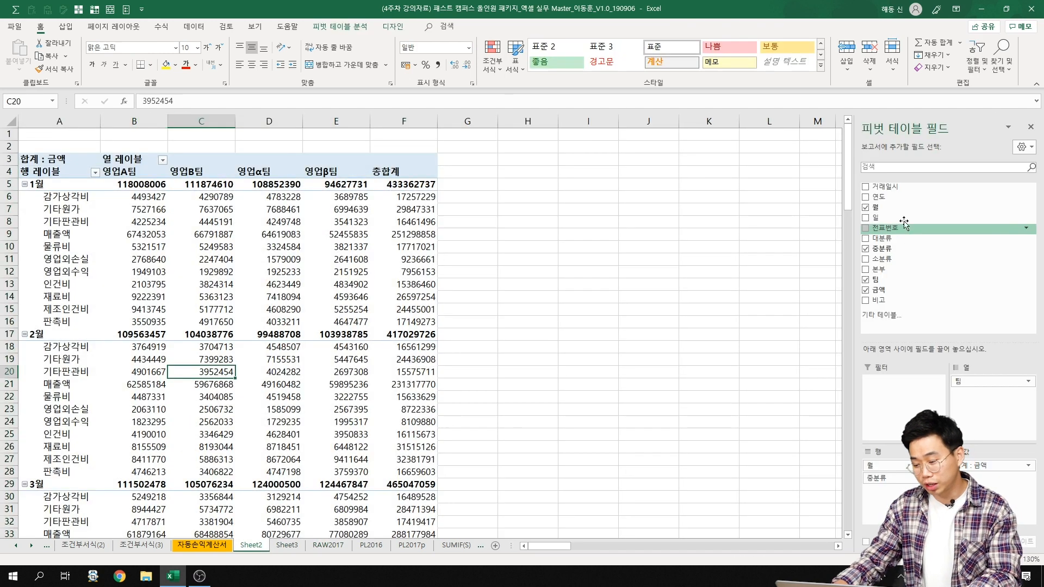